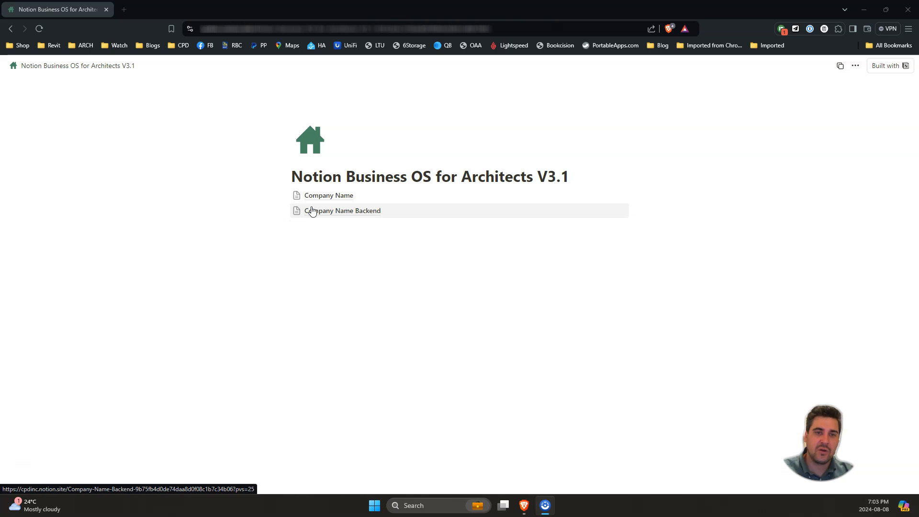
Step: Examine the template's Company Name and Company Name Backend pages to see the dashboard and its underlying databases
click(353, 210)
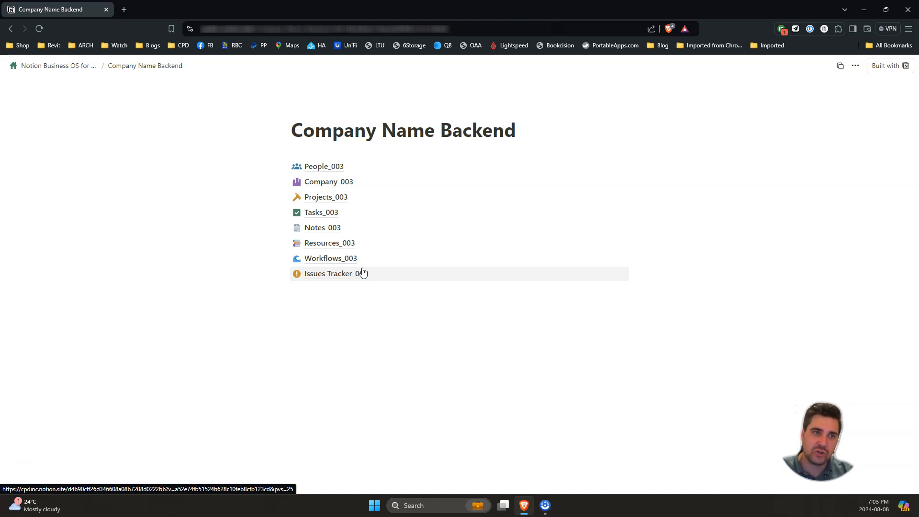
click(76, 65)
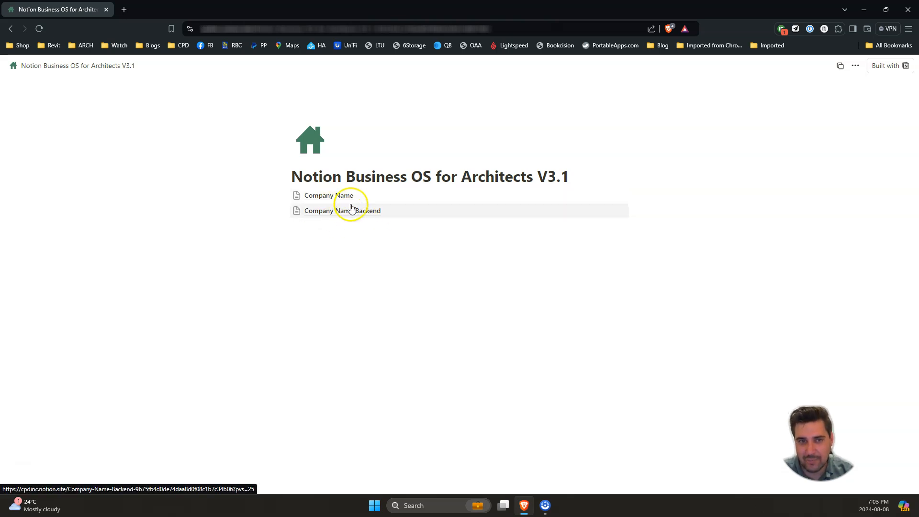
click(344, 195)
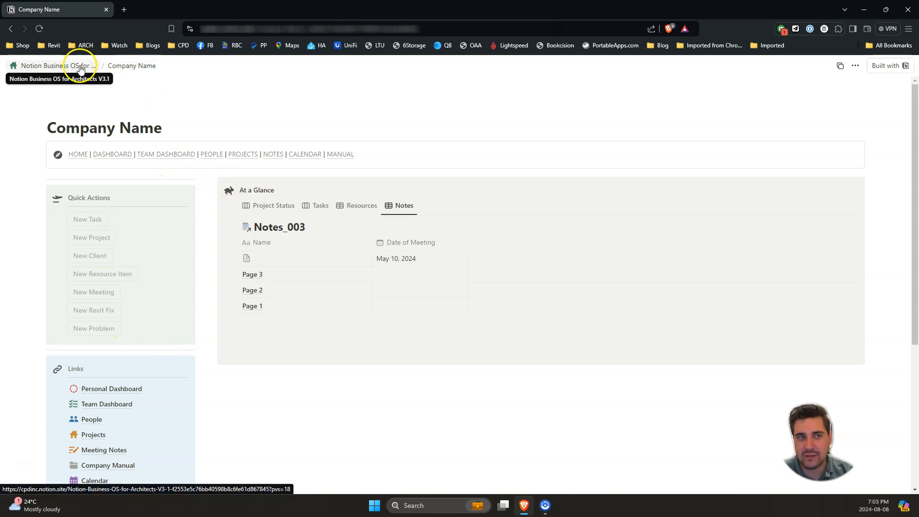
click(80, 68)
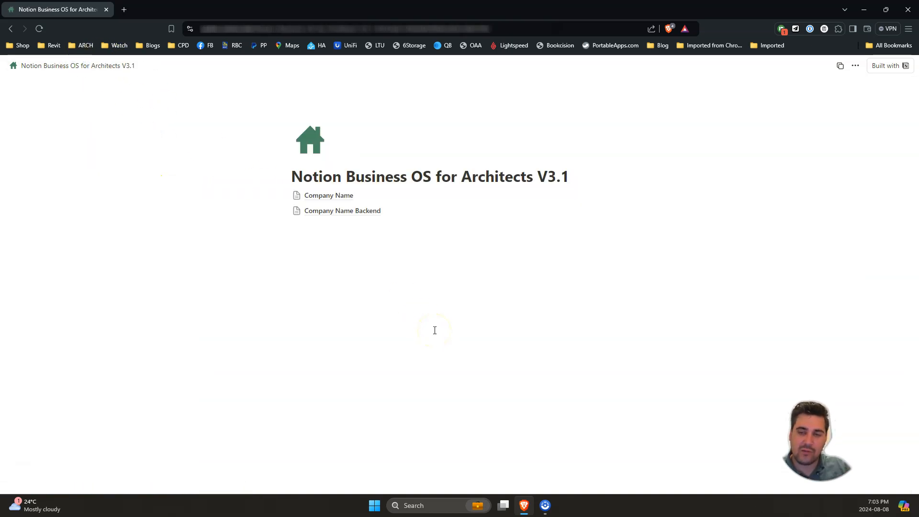
click(349, 212)
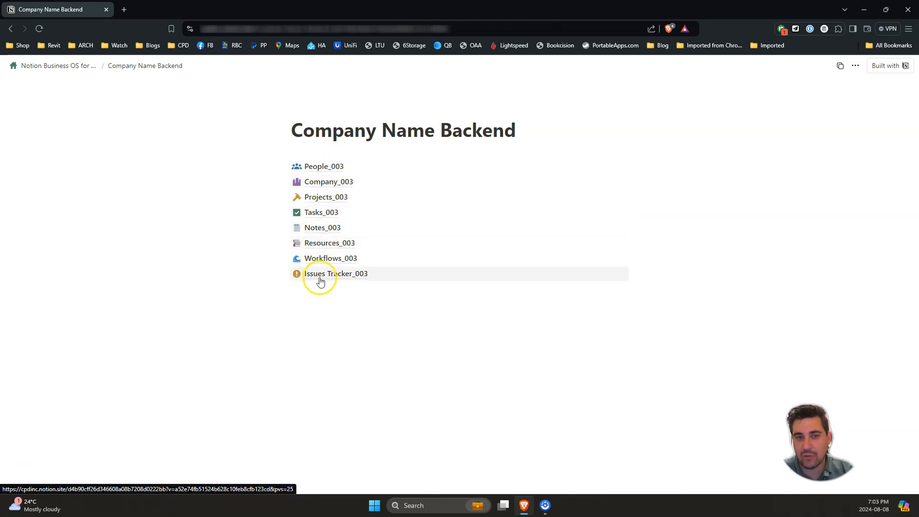
click(76, 66)
click(338, 197)
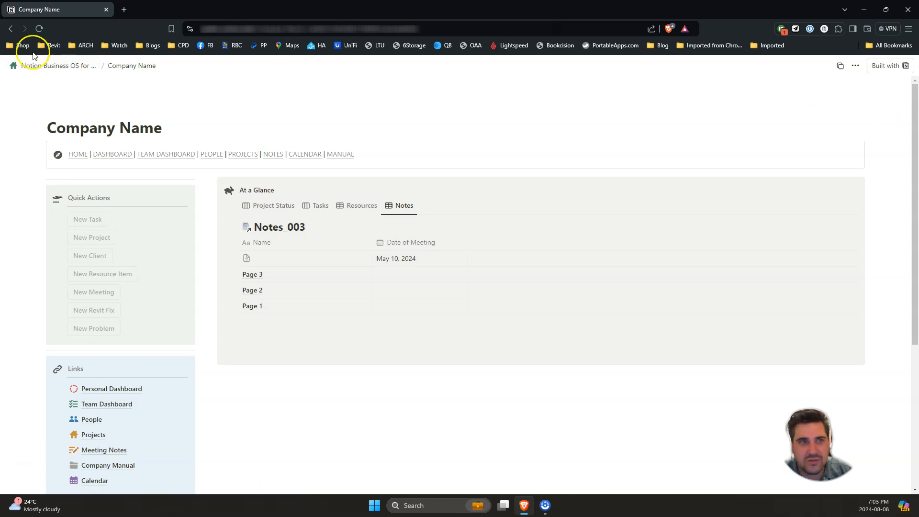
click(86, 67)
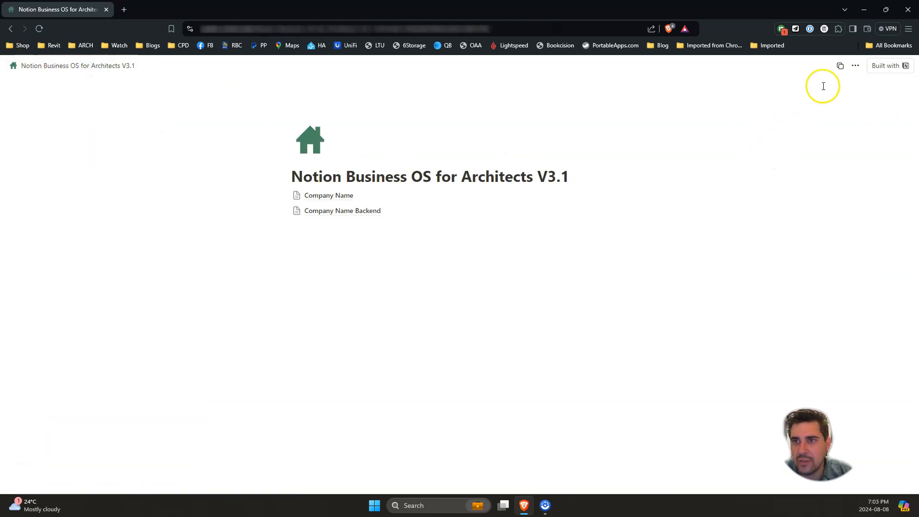
Step: Duplicate the Notion Business OS for Architects V3.1 template into the private section of the workspace
click(840, 66)
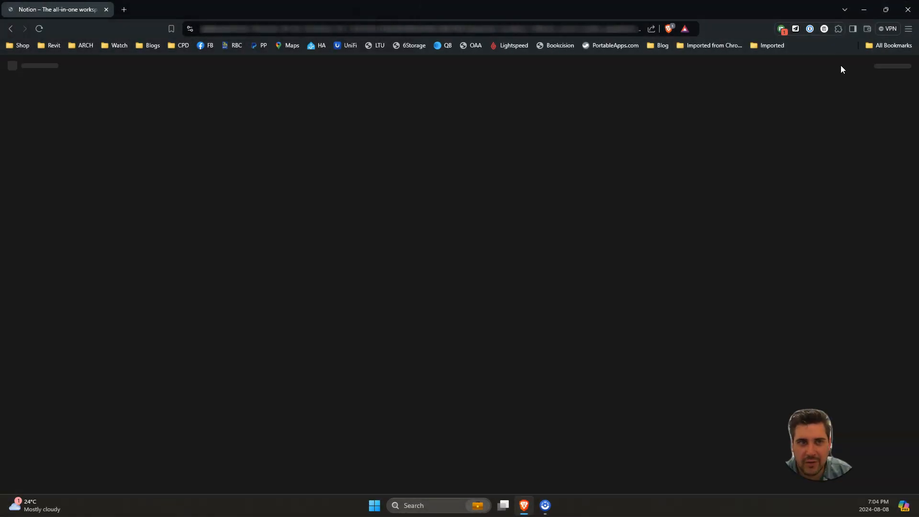
click(829, 84)
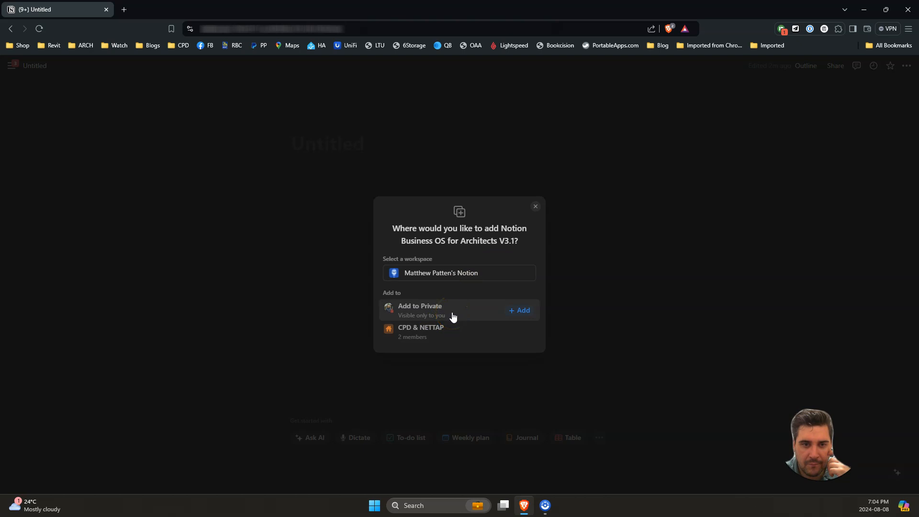
click(520, 314)
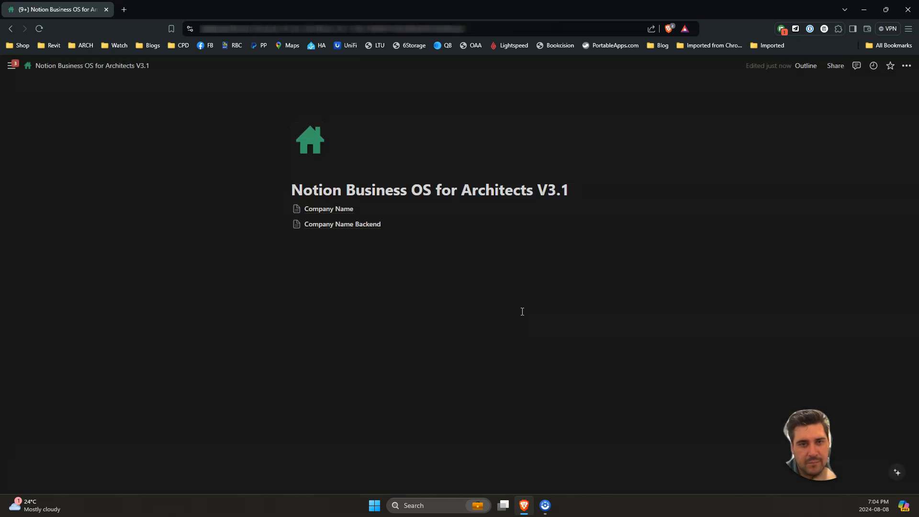
Step: Rename the Company Name page to the owner's first name in possessive form followed by "Company"
mouse_move(11, 64)
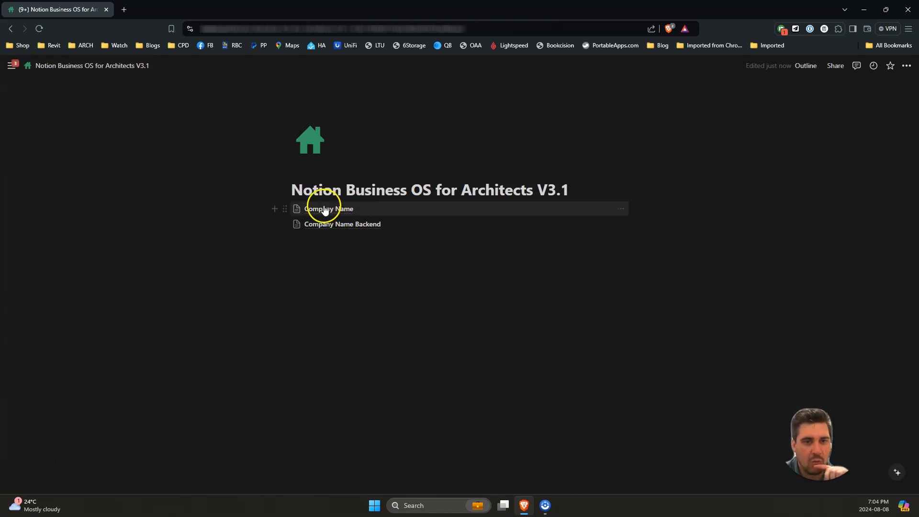
click(283, 209)
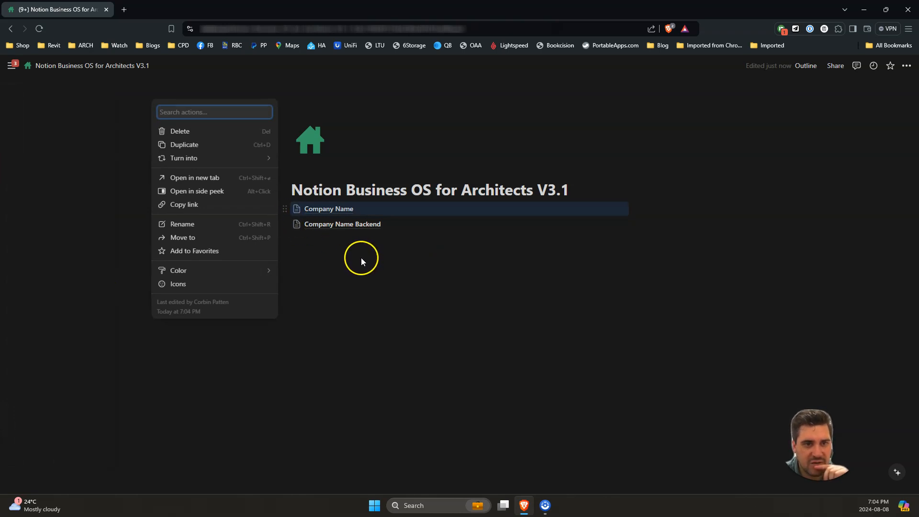
click(314, 254)
click(320, 217)
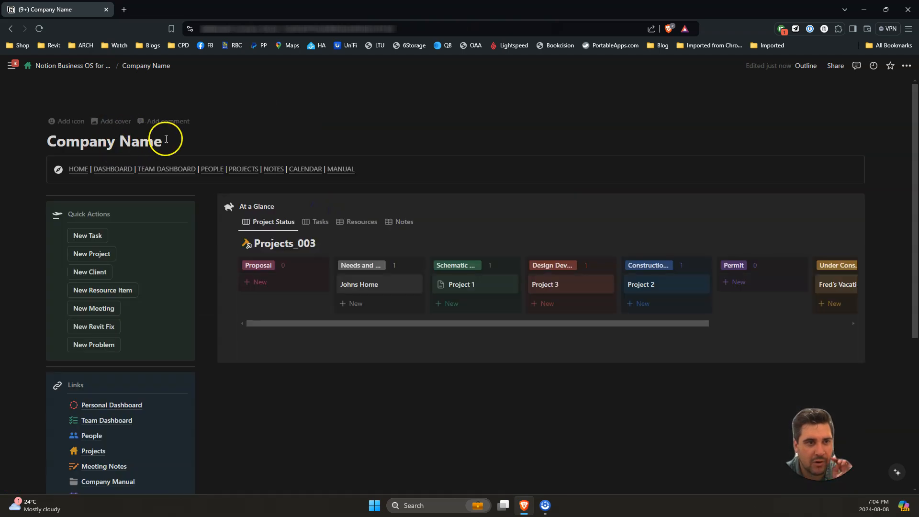
drag(164, 137, 42, 137)
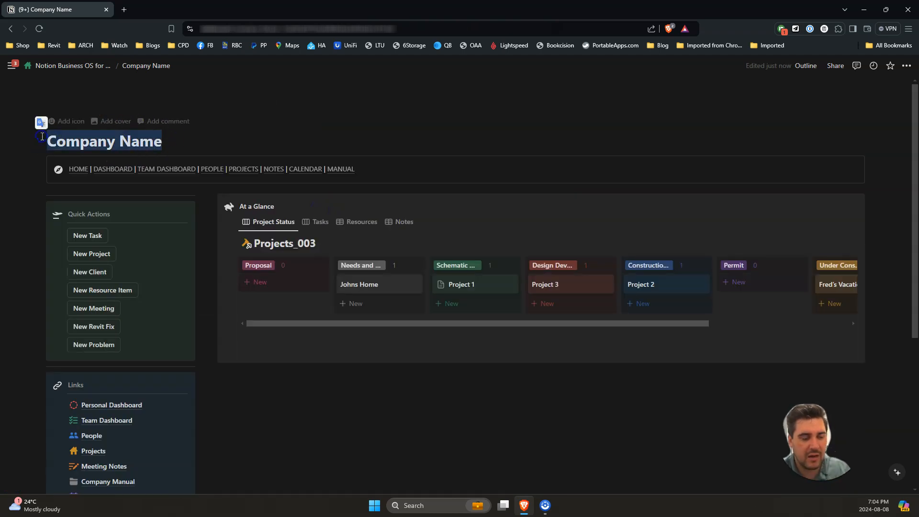
text(Cor)
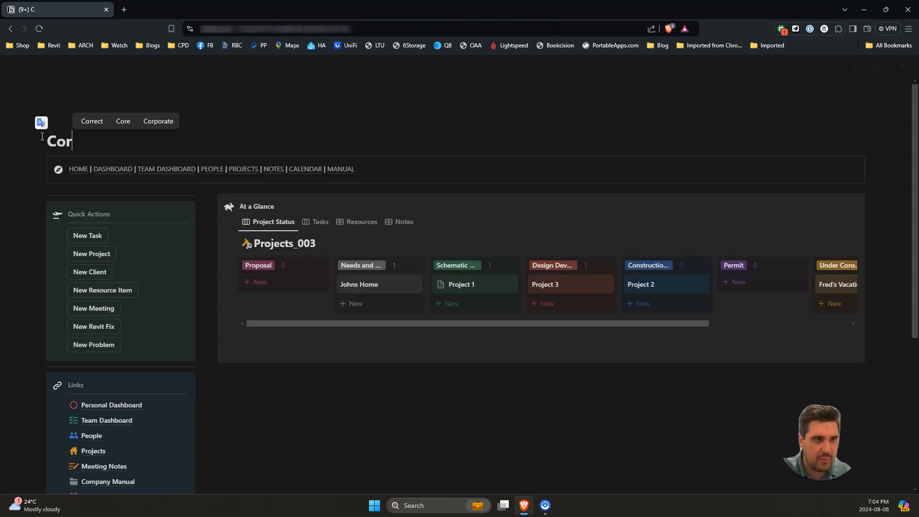
text(bin's Company)
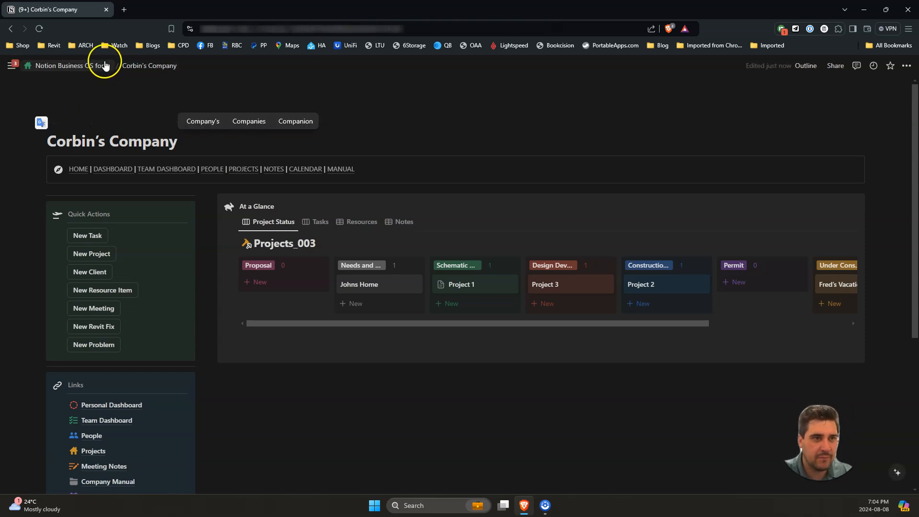
Step: Replace "Company Name" in the Company Name Backend page title with the owner's company name, keeping "Backend"
click(93, 65)
click(338, 230)
click(431, 145)
drag(430, 145, 309, 133)
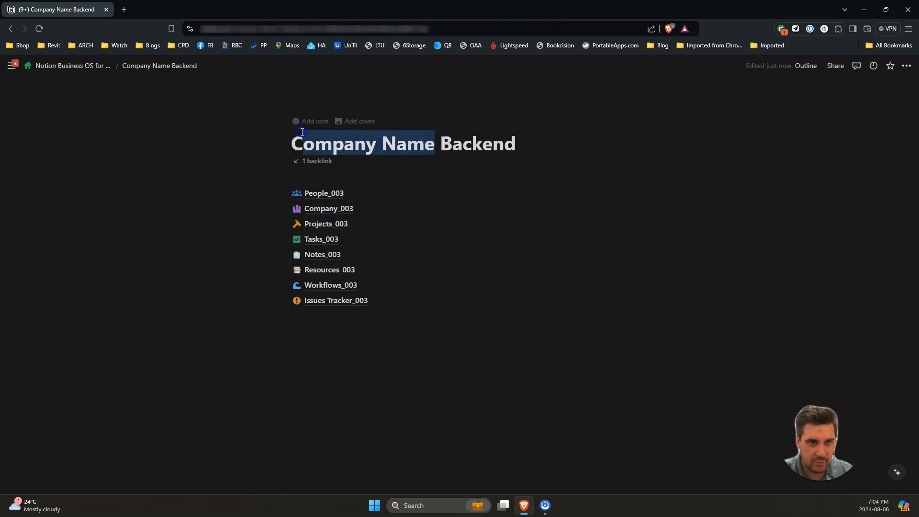
text(c)
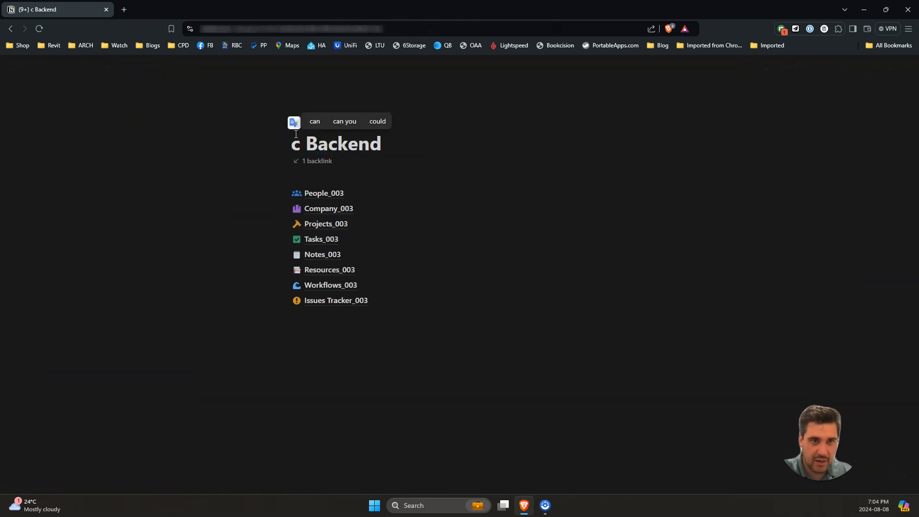
key(BackSpace)
text(Corbin's Company)
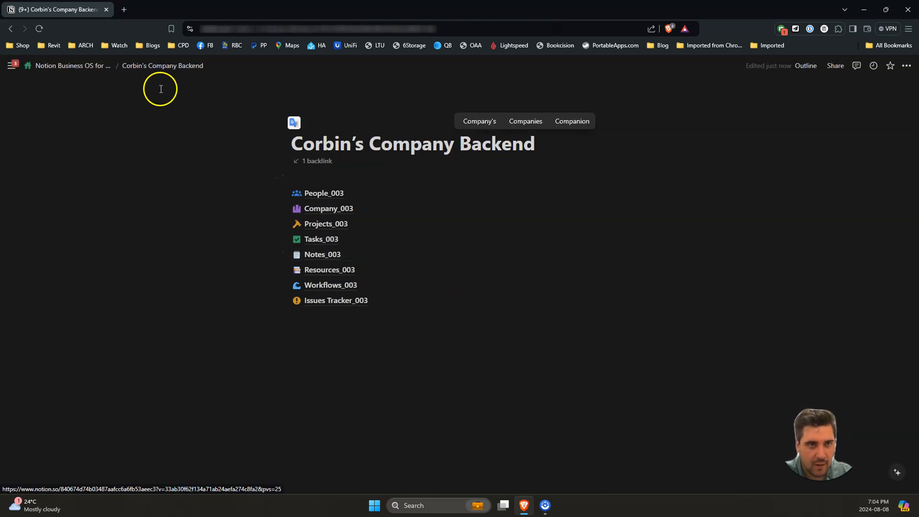
Step: Open the renamed company page from the template's main page and create a new task with its quick action
click(76, 66)
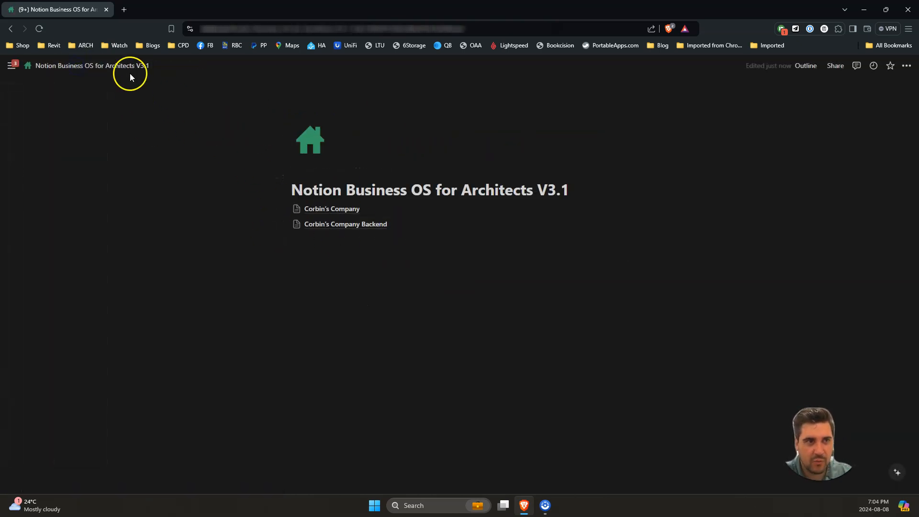
mouse_move(336, 214)
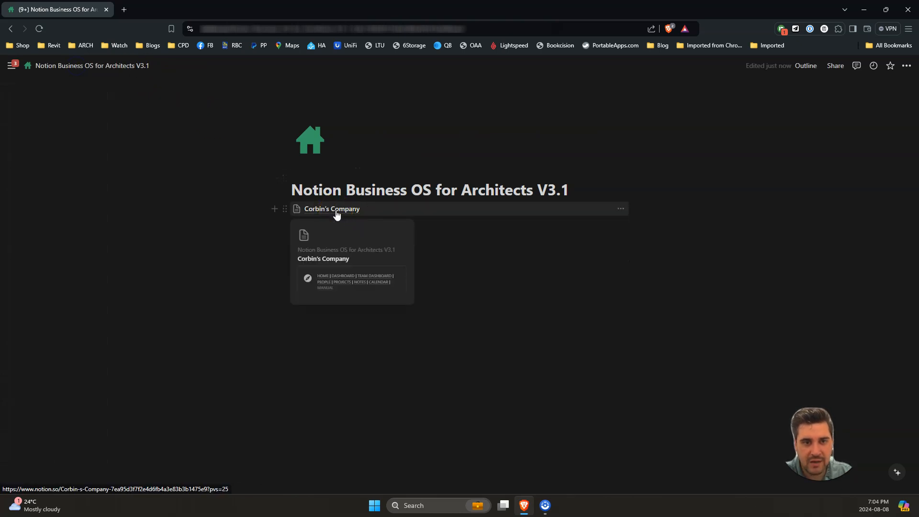
click(337, 210)
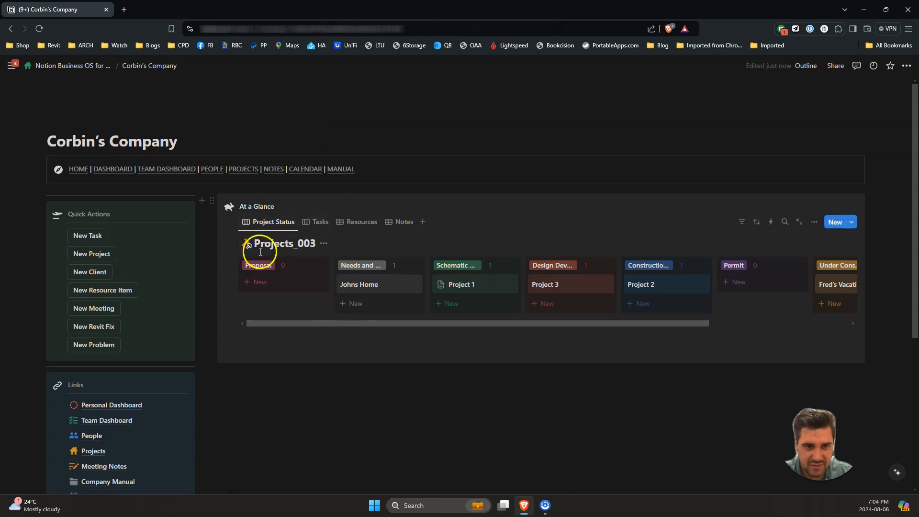
scroll(259, 255, down, 2)
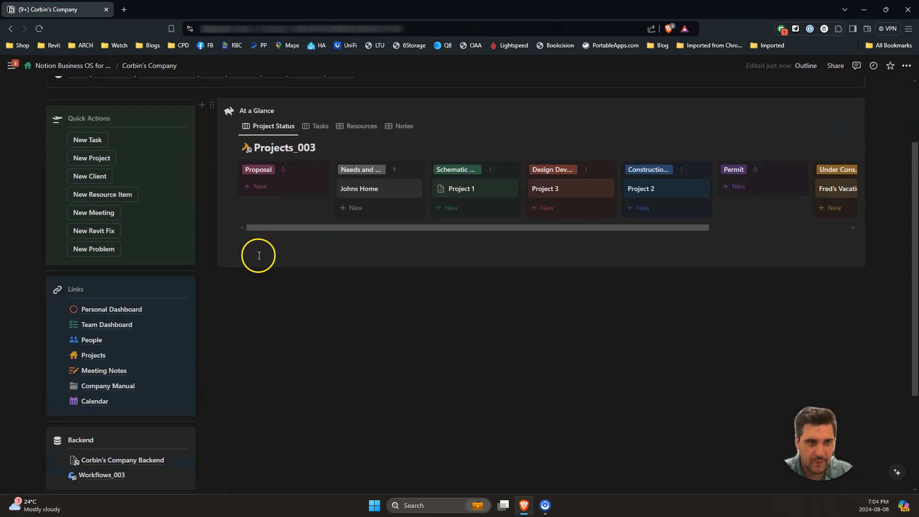
click(99, 143)
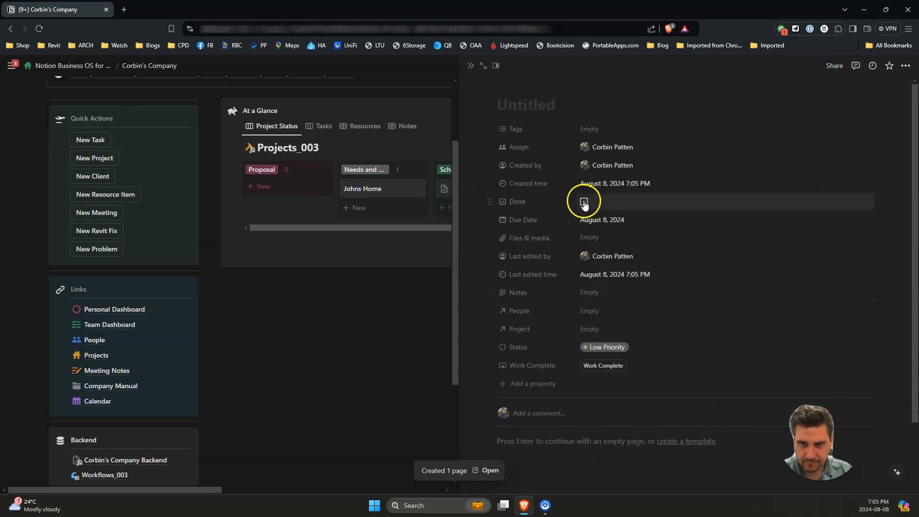
Step: Add a bullet point reading "draw up sketch" to the body of the new task
scroll(579, 367, down, 3)
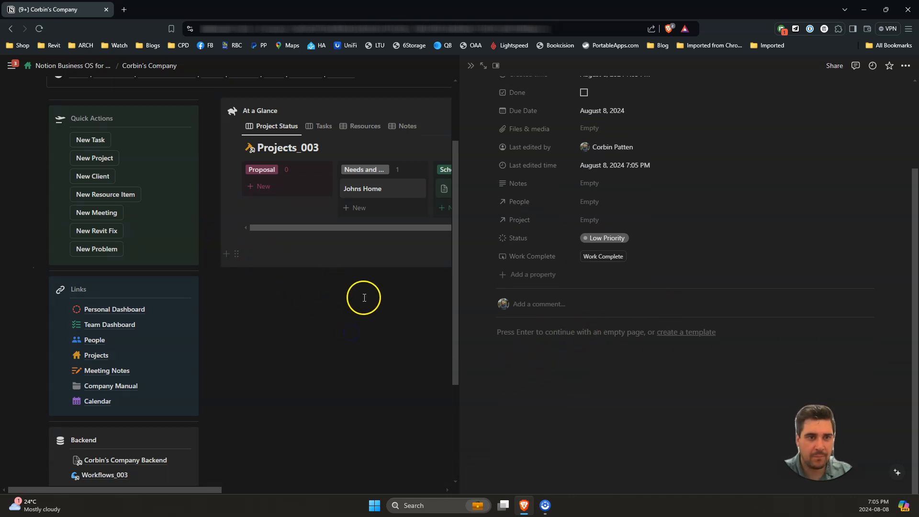
click(617, 334)
scroll(616, 338, up, 1)
text(-)
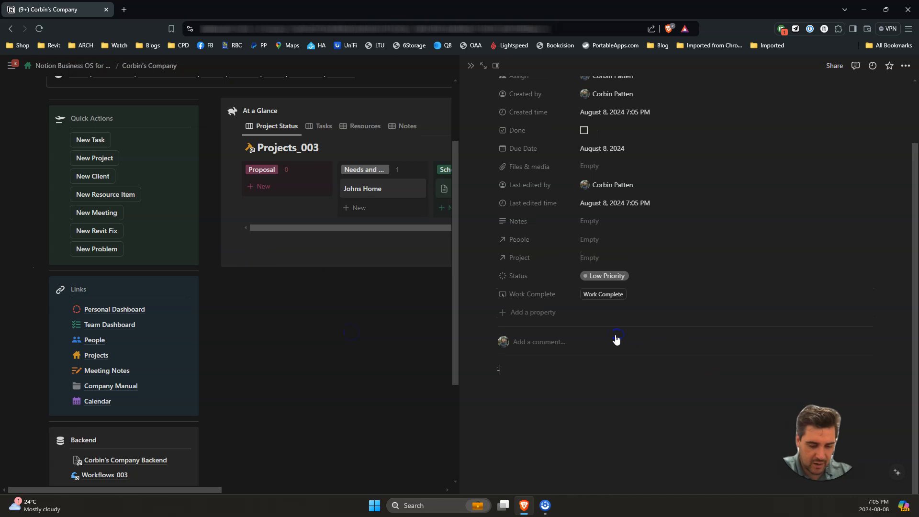
text( draw up sketch)
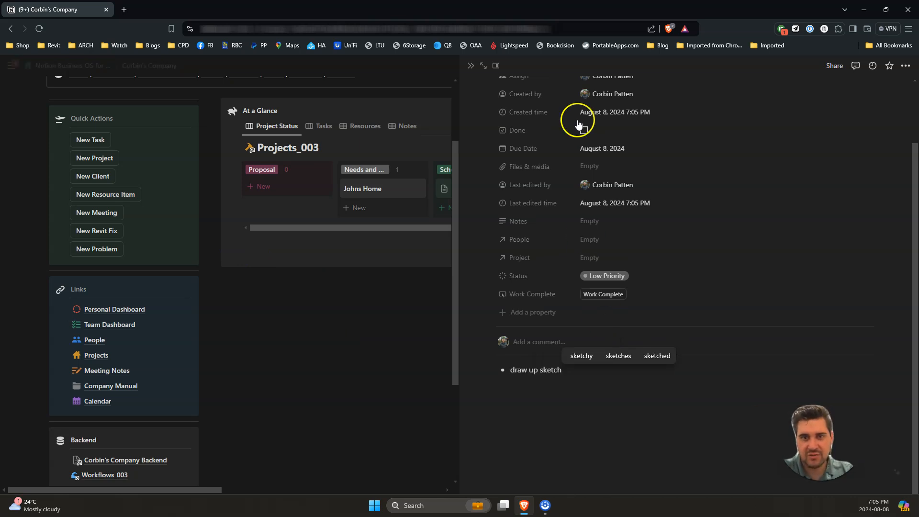
Step: Title the task "start project" and add a second bullet point reading "print pdf" to its body
scroll(569, 117, up, 2)
click(563, 113)
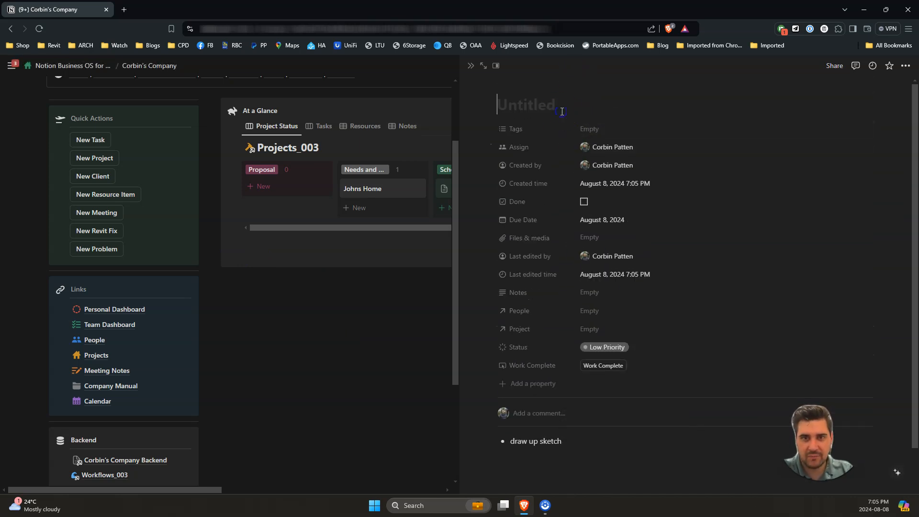
text(start )
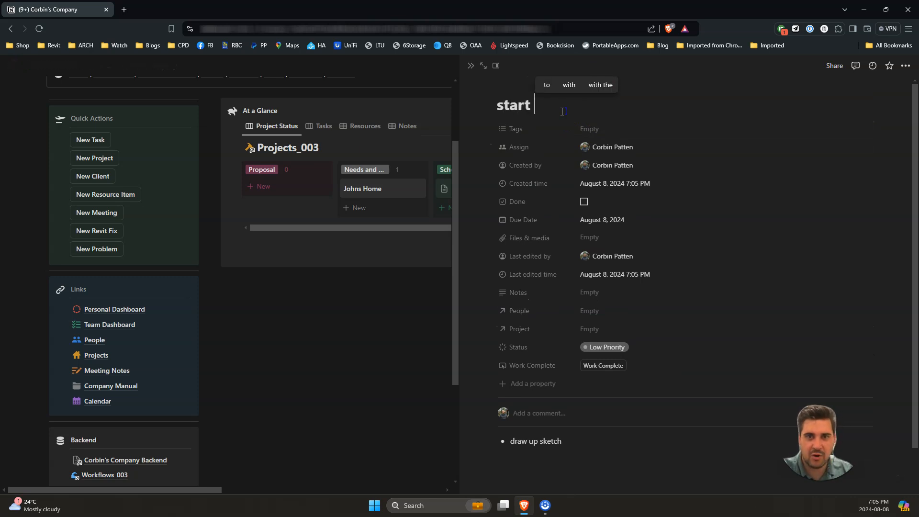
text(project)
click(583, 446)
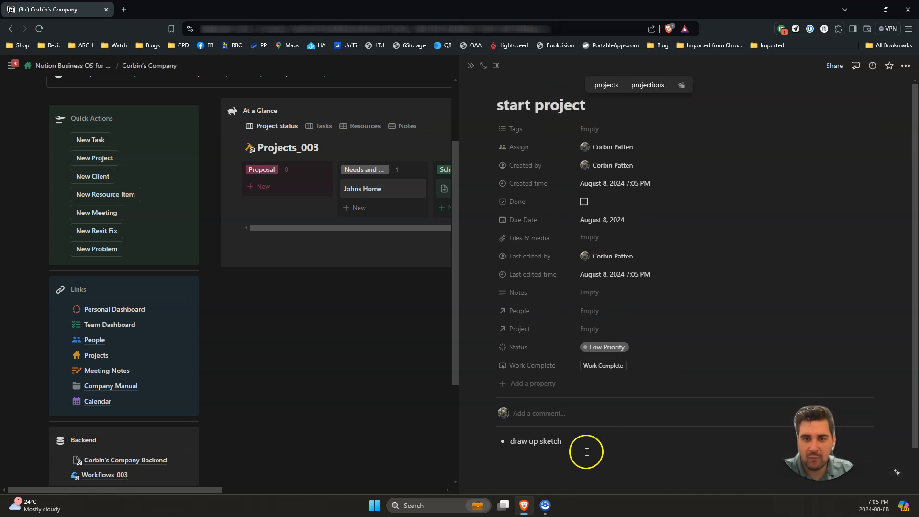
text(print pdf)
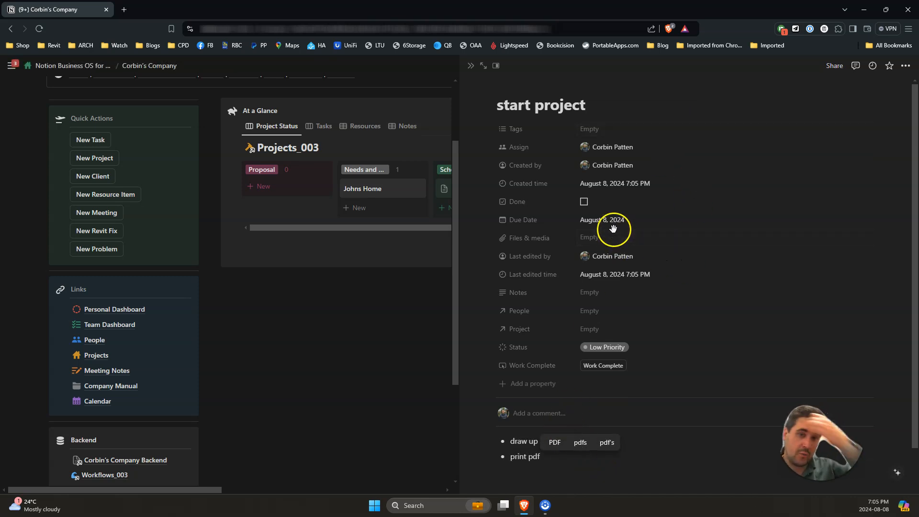
Step: Link the task to the Johns Home project, close it and show the Tasks view under At a Glance
click(601, 329)
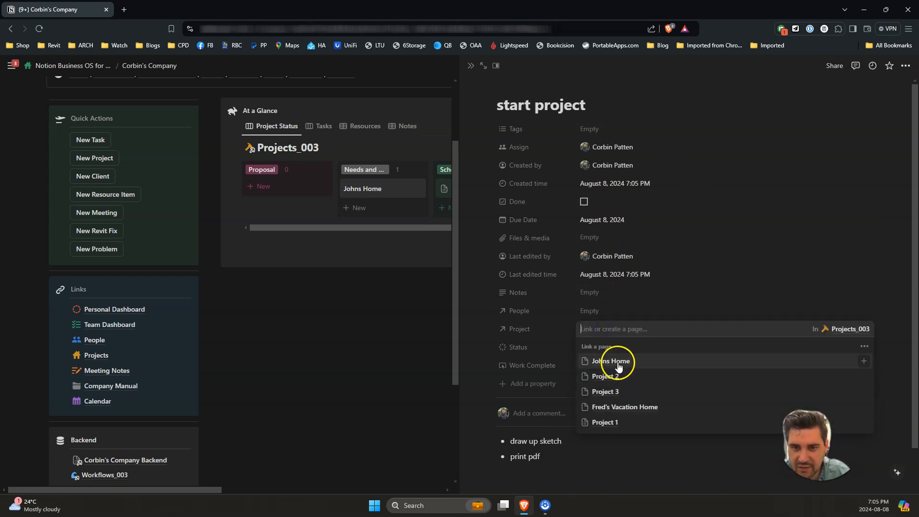
click(618, 365)
click(697, 221)
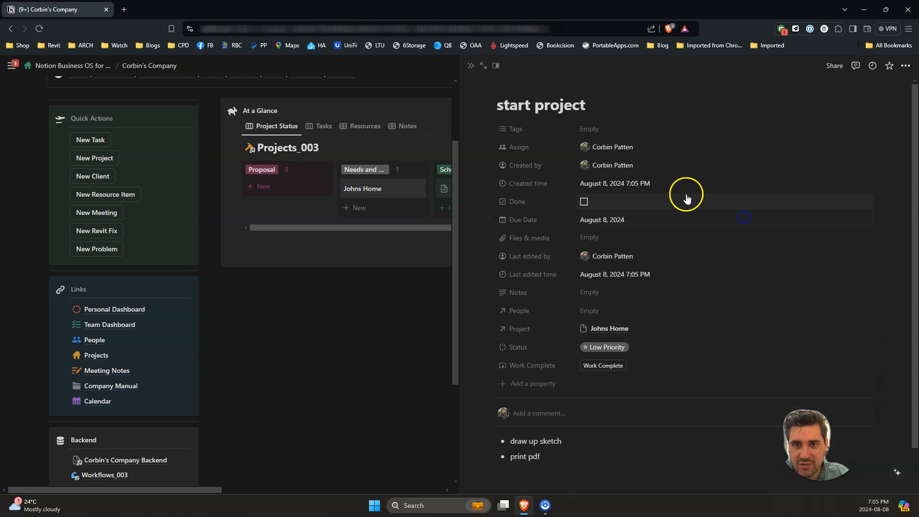
click(470, 65)
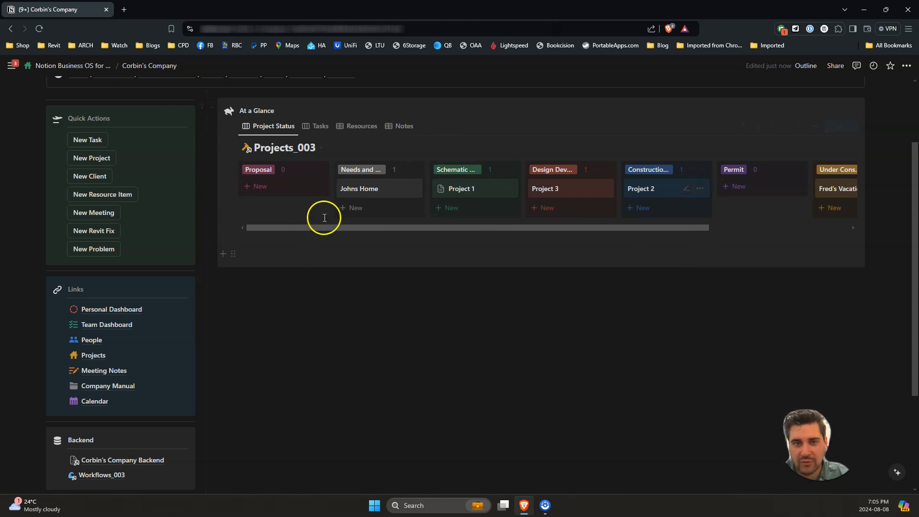
click(316, 128)
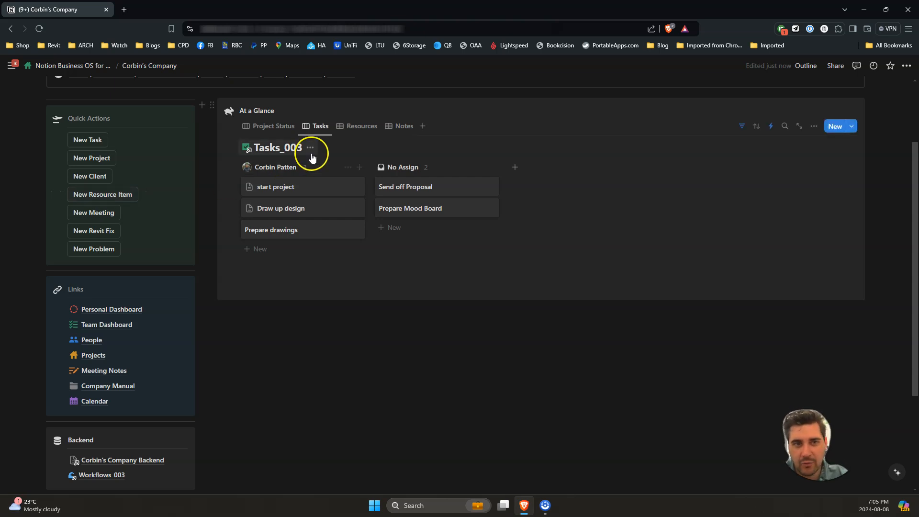
click(267, 266)
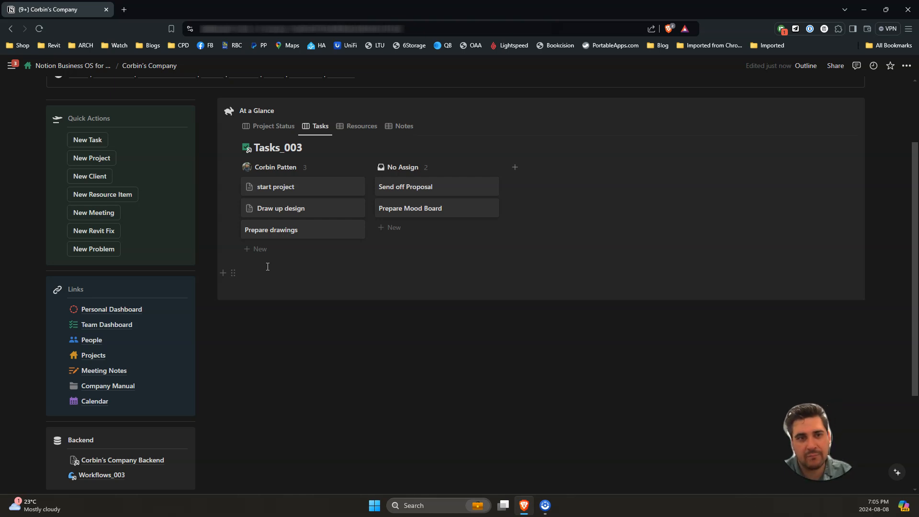
click(271, 269)
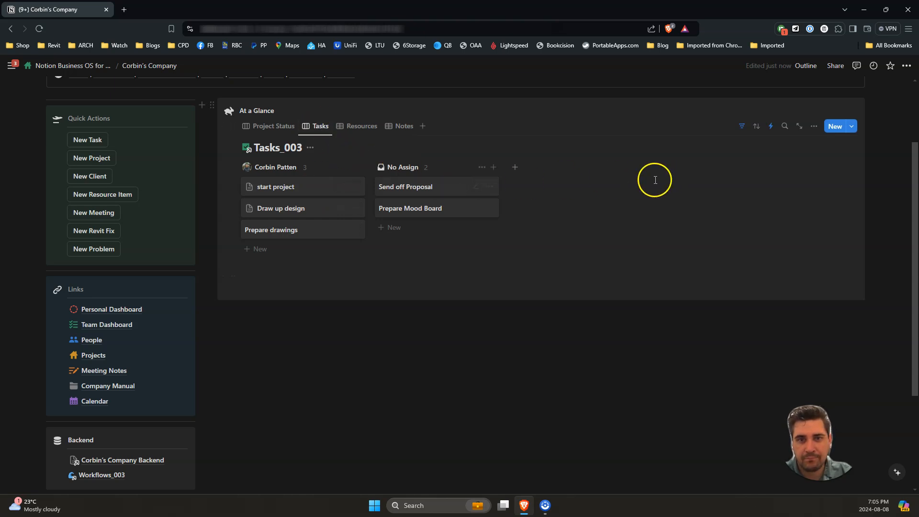
Step: From the template's main page, open the Projects_003 database in the company backend and bring up Project 2's properties
click(99, 66)
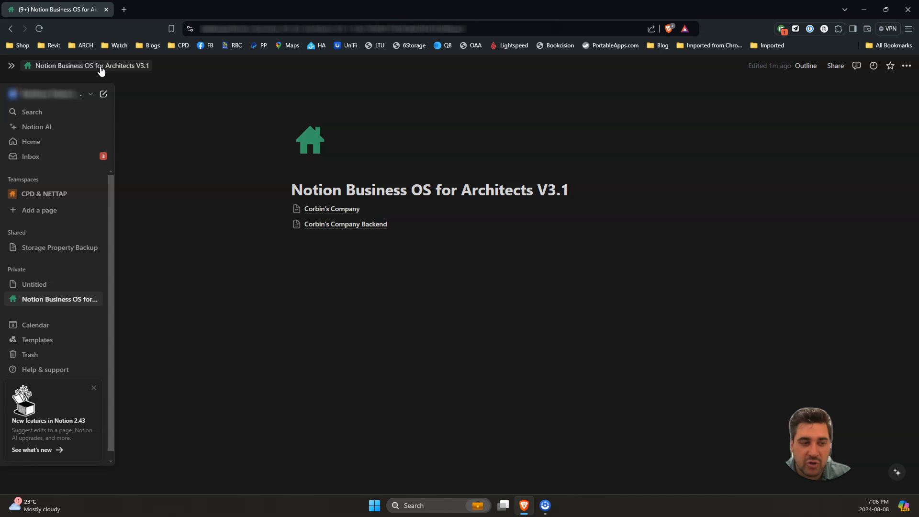
click(334, 224)
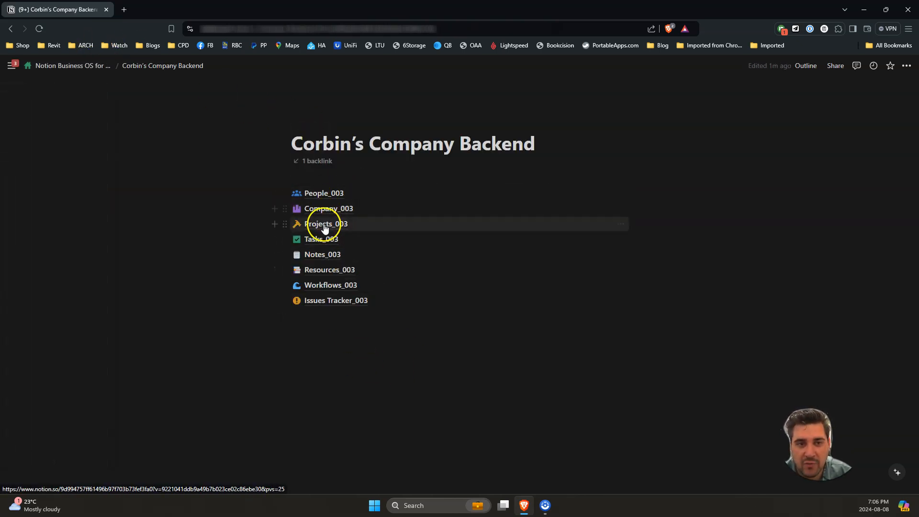
click(324, 225)
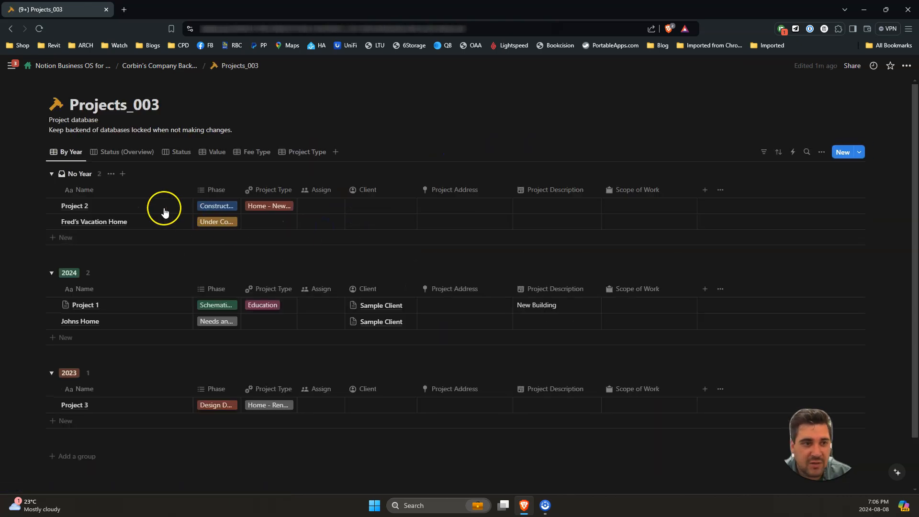
click(170, 205)
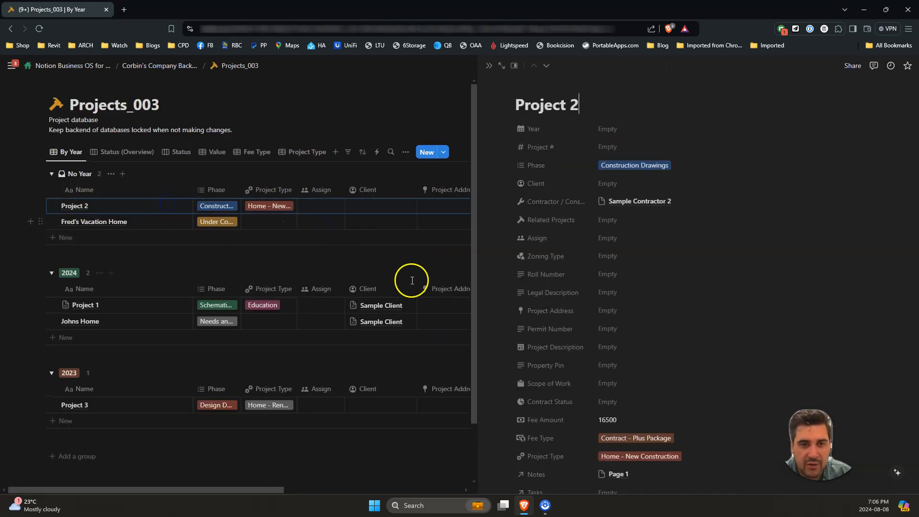
scroll(620, 332, down, 3)
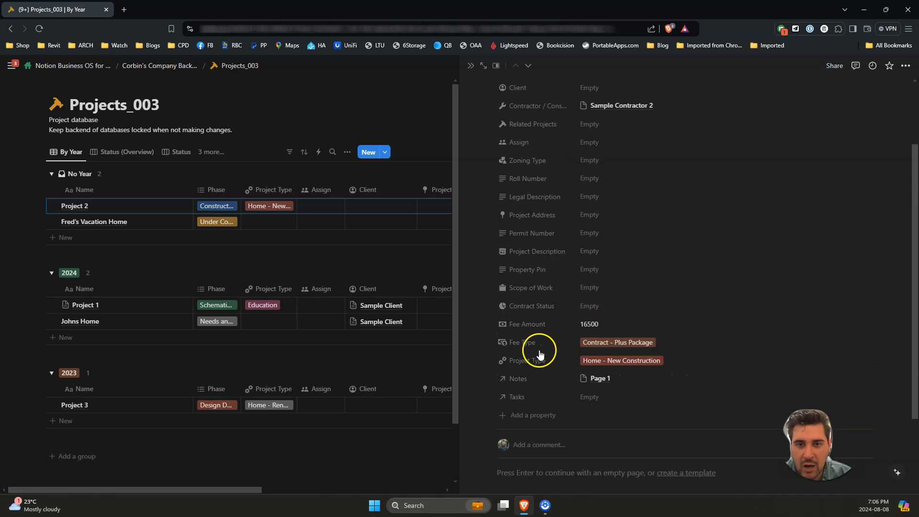
click(536, 416)
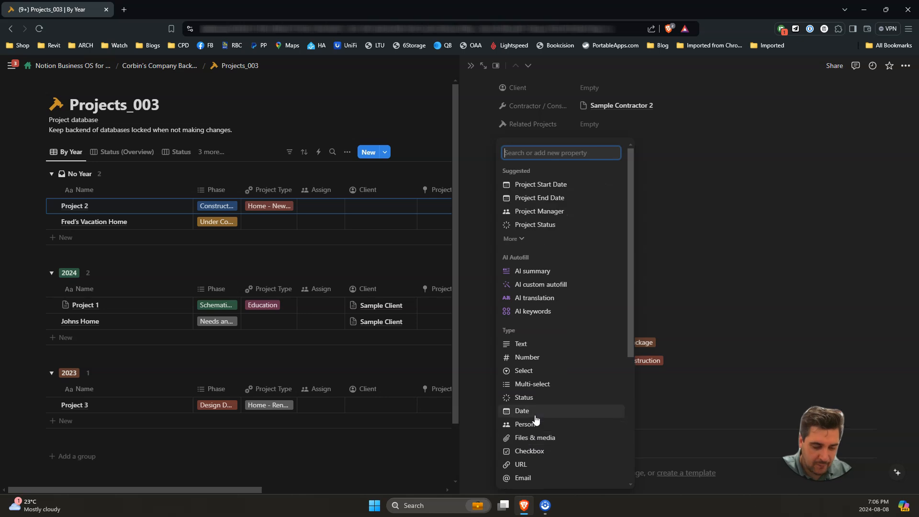
text(Conver)
key(BackSpace)
key(BackSpace)
key(BackSpace)
text(ser)
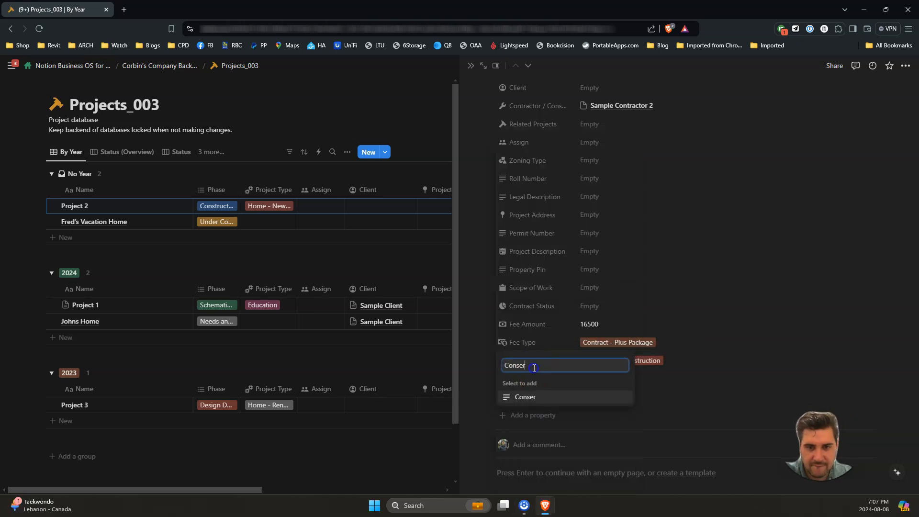
click(534, 368)
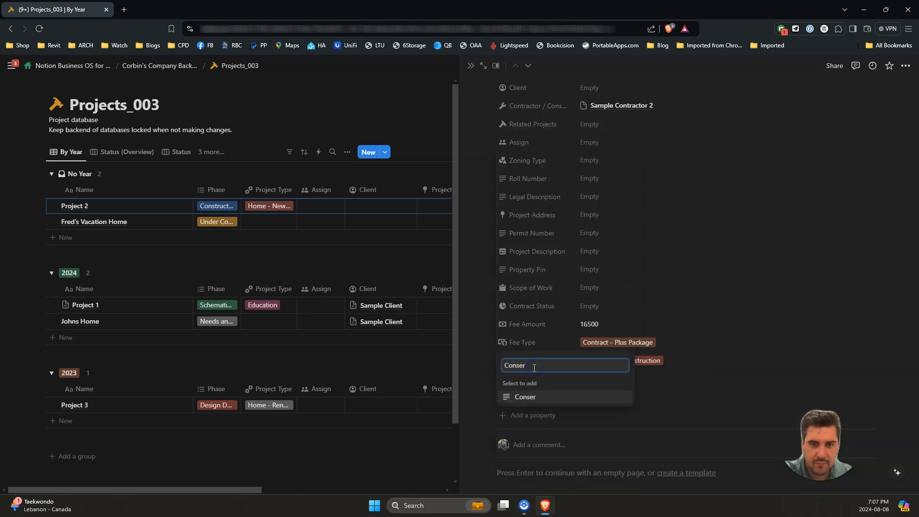
text(vation )
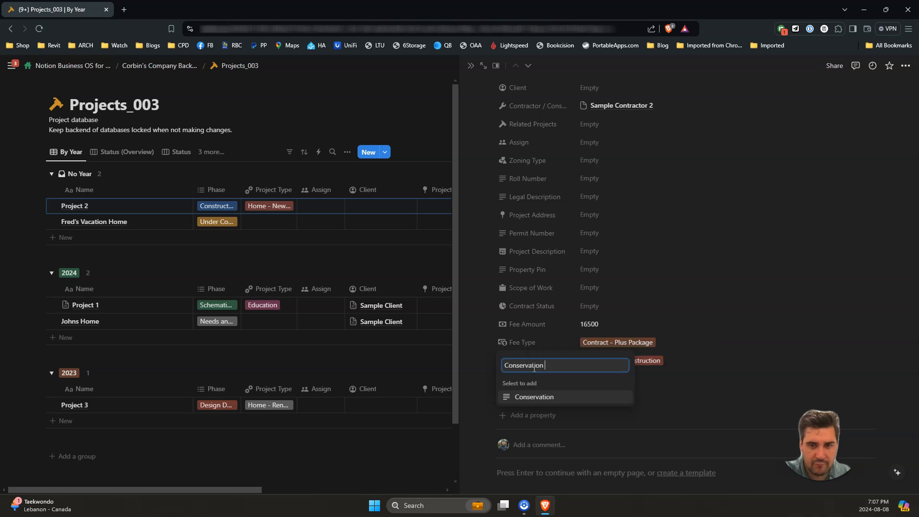
text(Authoority)
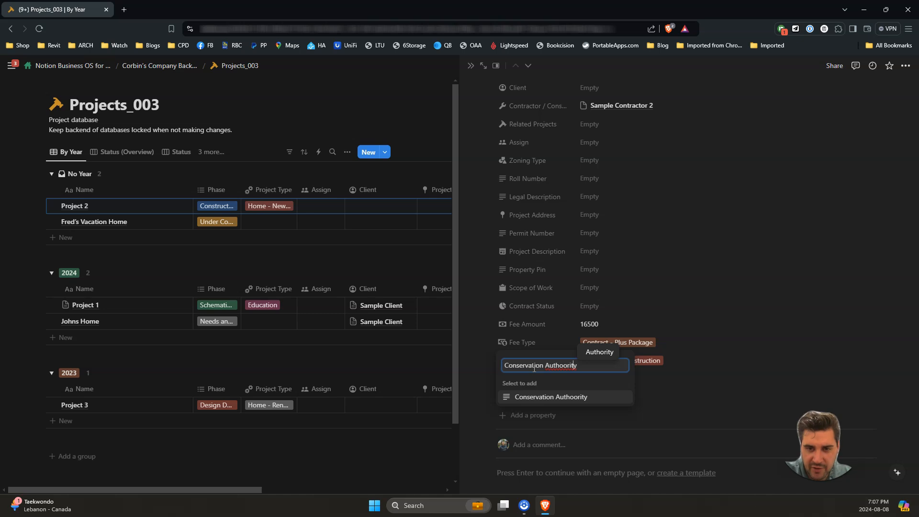
key(Delete)
click(581, 308)
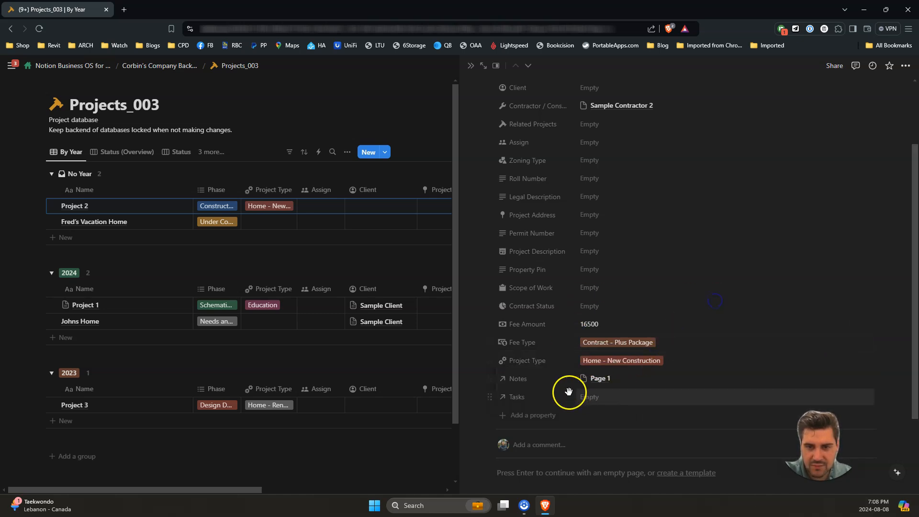
Step: Add a text property named "Conservation Authority" to Project 2 in the Projects_003 database
scroll(584, 250, up, 1)
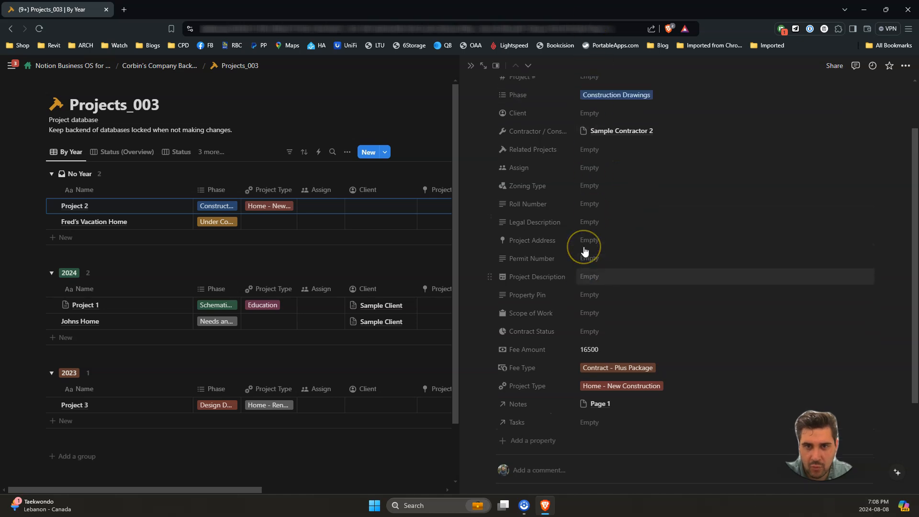
scroll(583, 250, up, 3)
scroll(593, 213, down, 4)
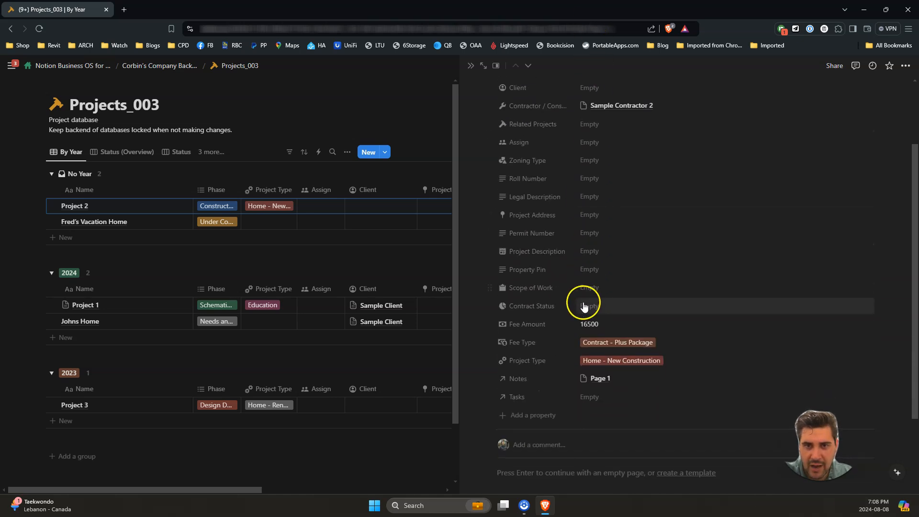
click(539, 415)
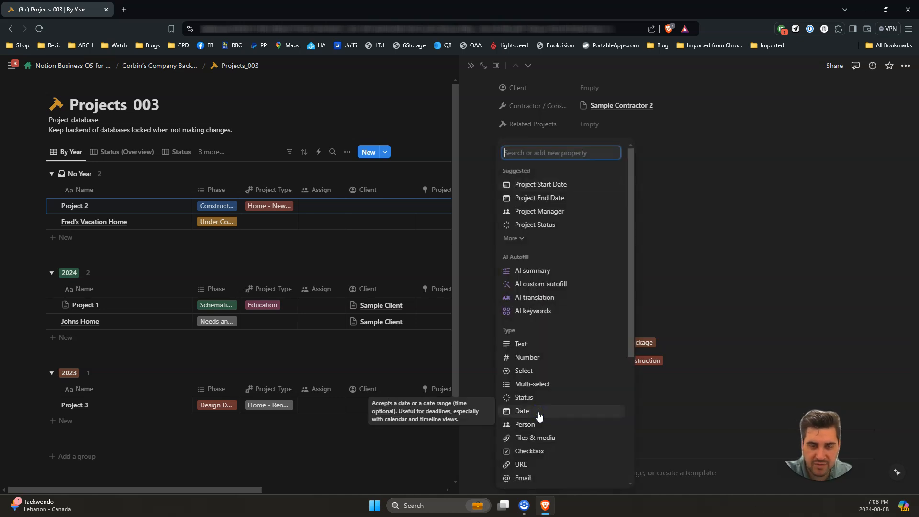
text(Conservatio)
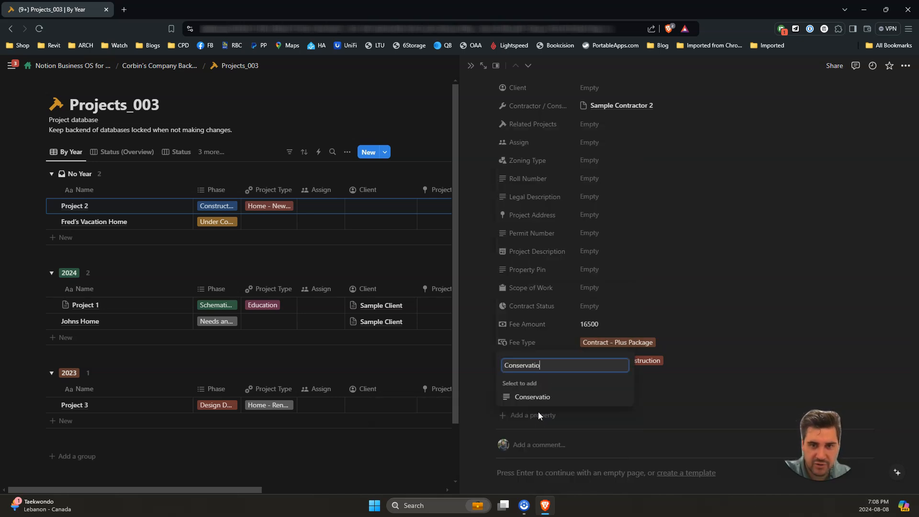
text(n Autho)
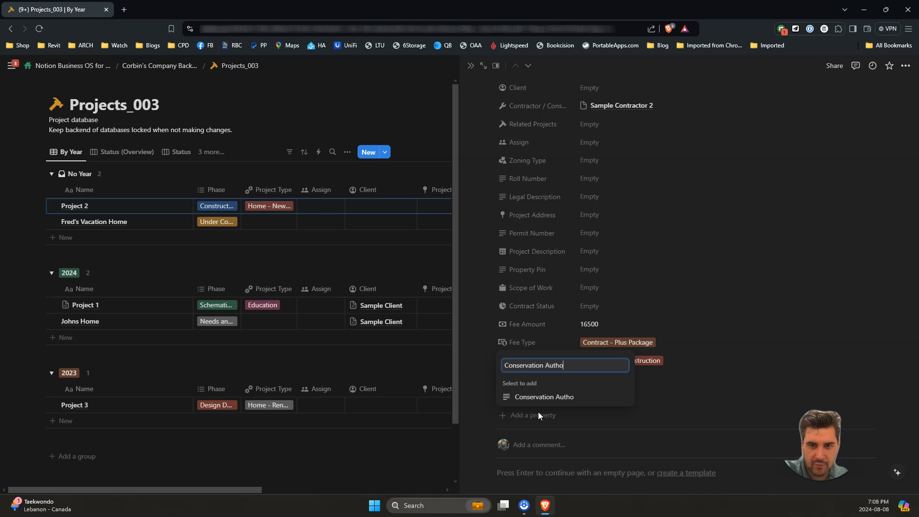
text(irty)
key(Left)
key(Left)
key(BackSpace)
key(BackSpace)
text(ri)
click(534, 399)
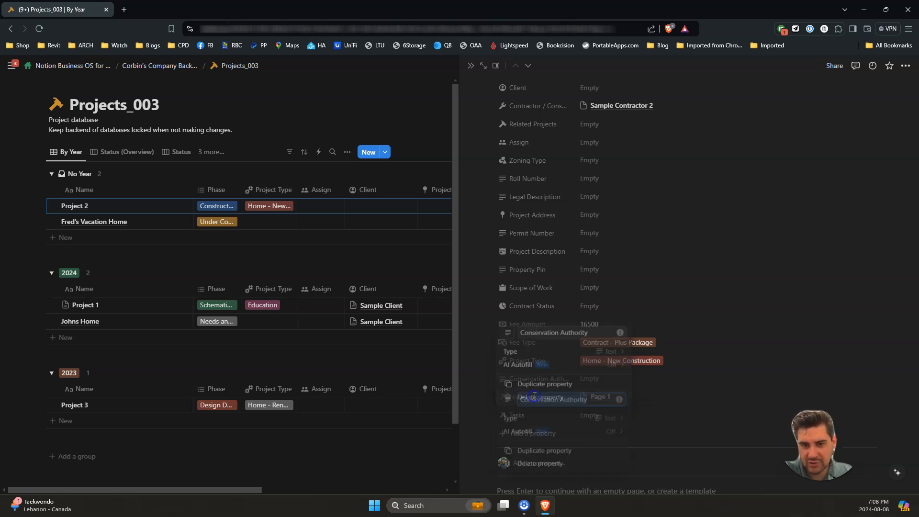
click(711, 414)
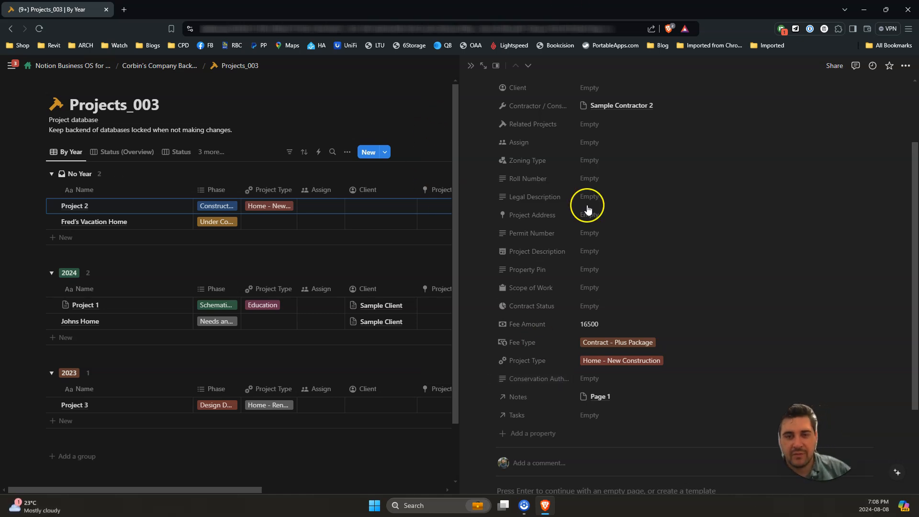
Step: Look over the available Project Type options for Project 2, then close the list
click(621, 365)
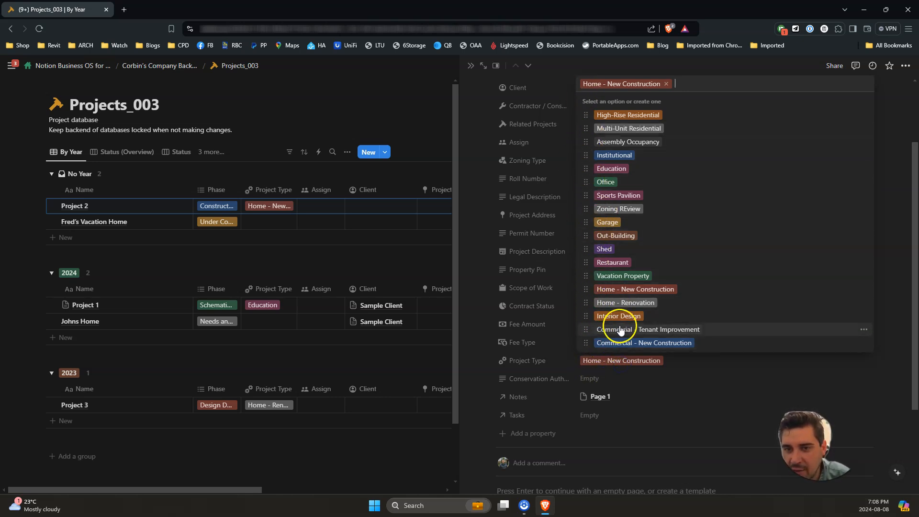
click(680, 385)
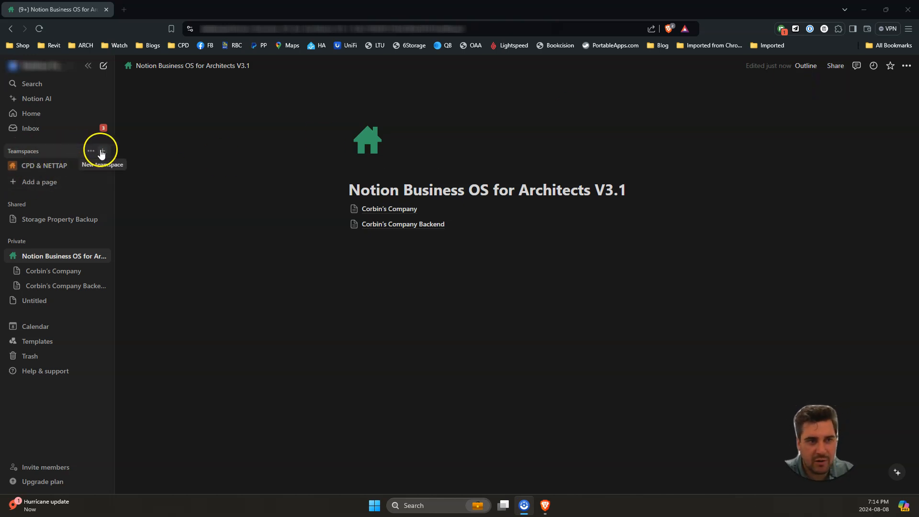
Step: Create an open teamspace named "Corbins Company" and skip inviting people
click(102, 152)
click(394, 233)
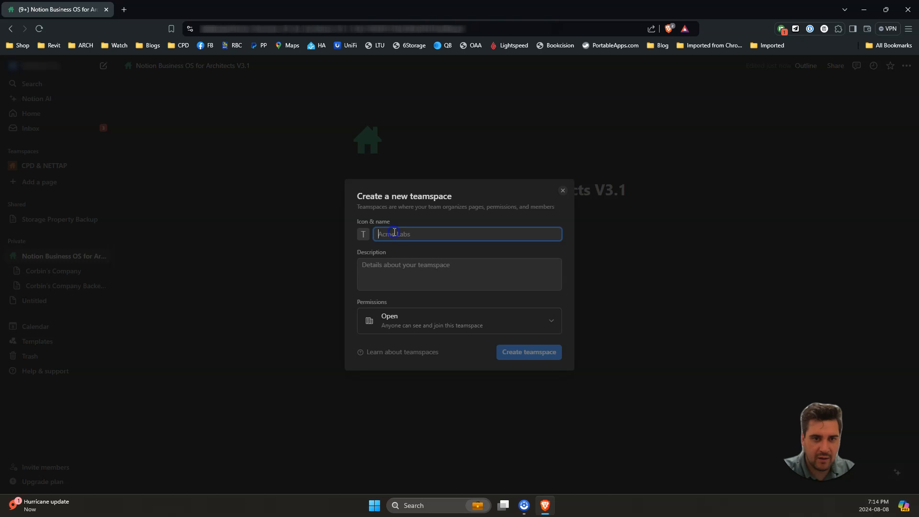
text(Company)
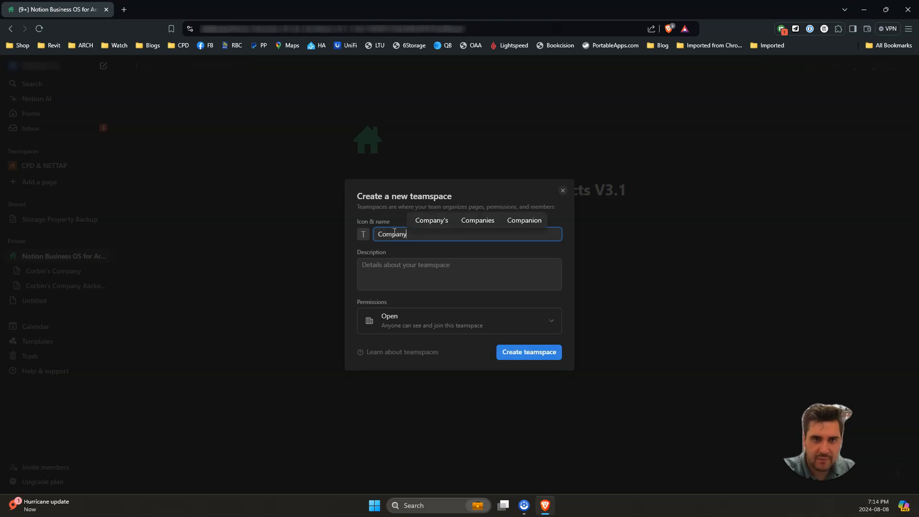
text(Corbins)
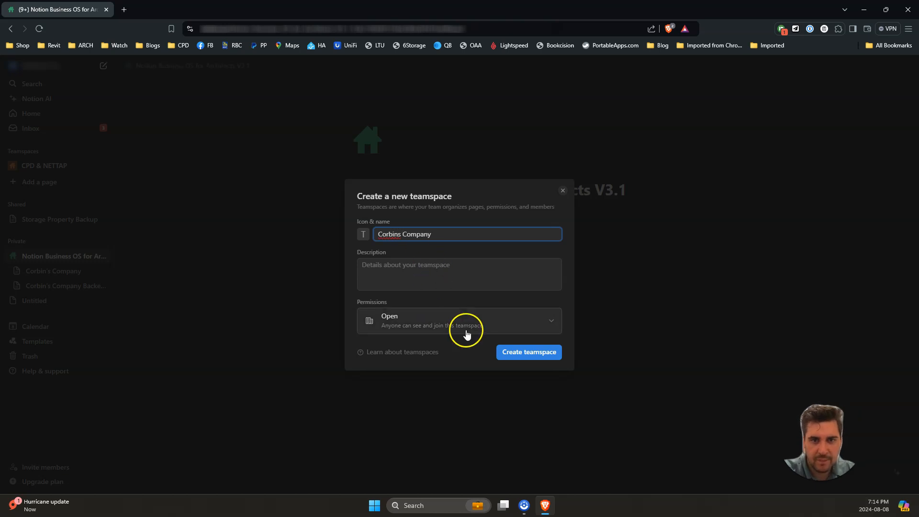
click(516, 351)
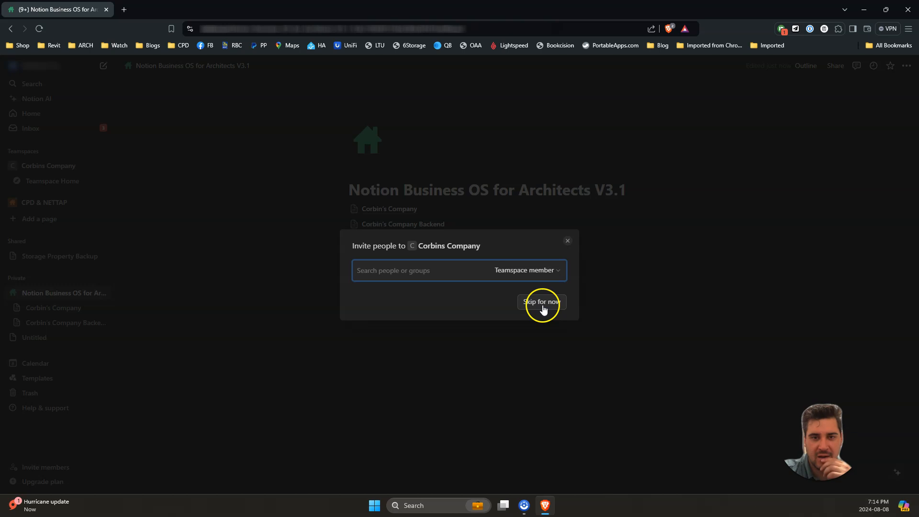
click(541, 302)
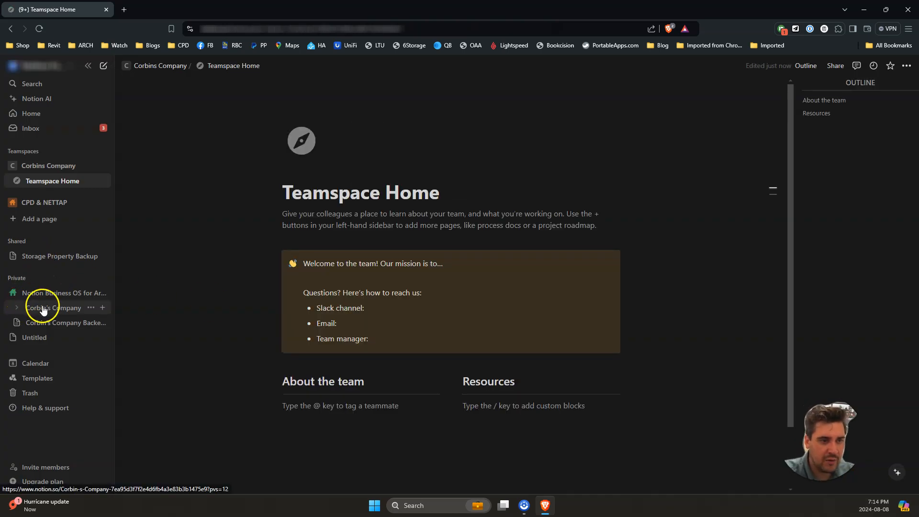
Step: Move the private Corbin's Company page into the Corbins Company teamspace and its Backend page in among that page's subpages
drag(40, 313, 41, 176)
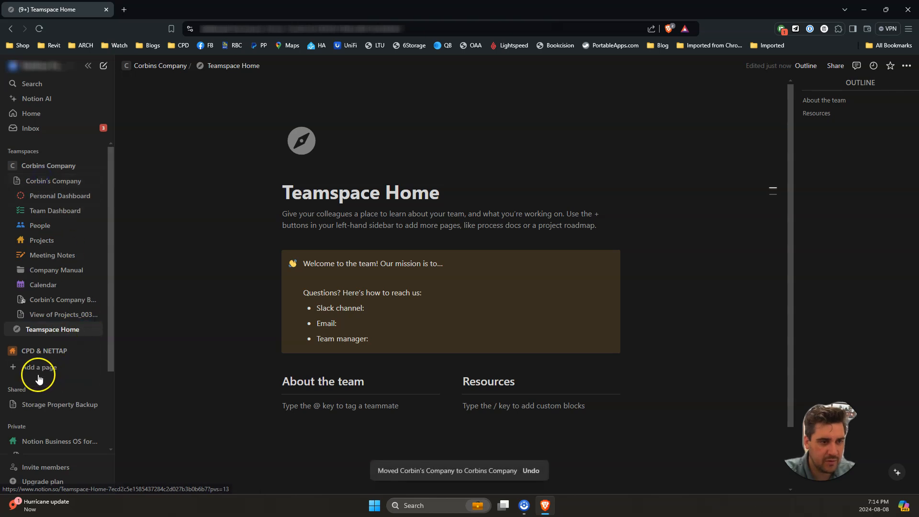
scroll(58, 420, down, 1)
scroll(57, 419, down, 3)
drag(41, 364, 45, 282)
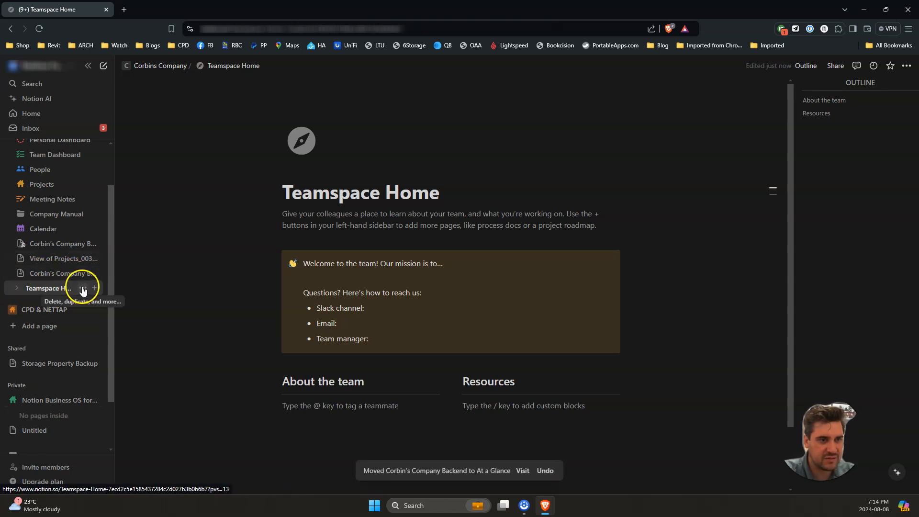
Step: Move the Teamspace Home page of the Corbins Company teamspace to the trash
scroll(67, 258, up, 2)
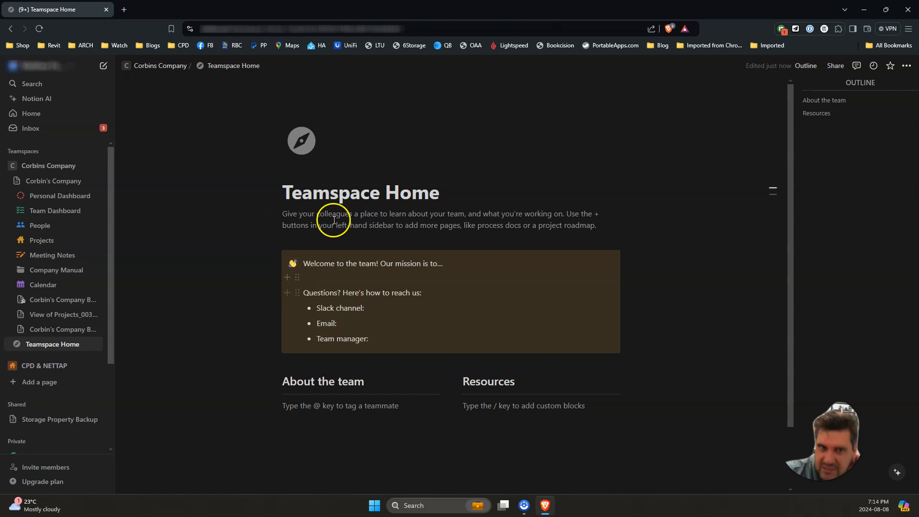
click(84, 344)
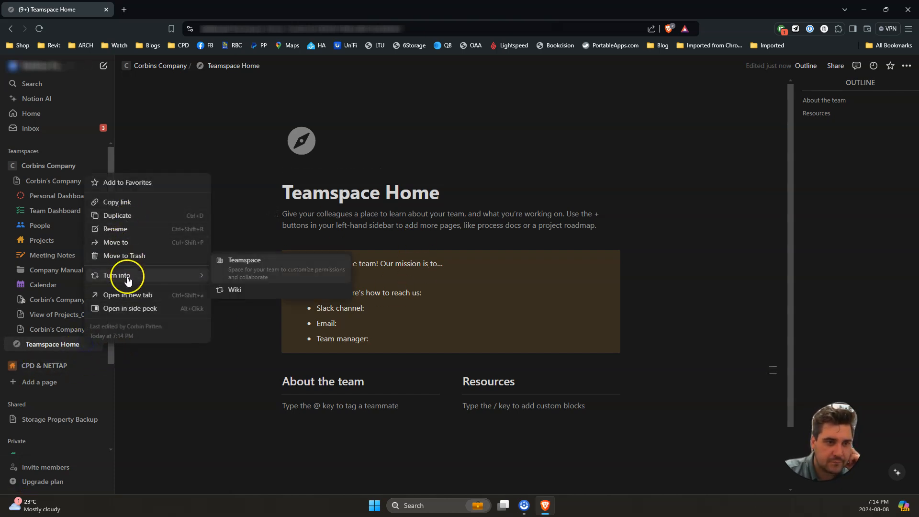
click(129, 255)
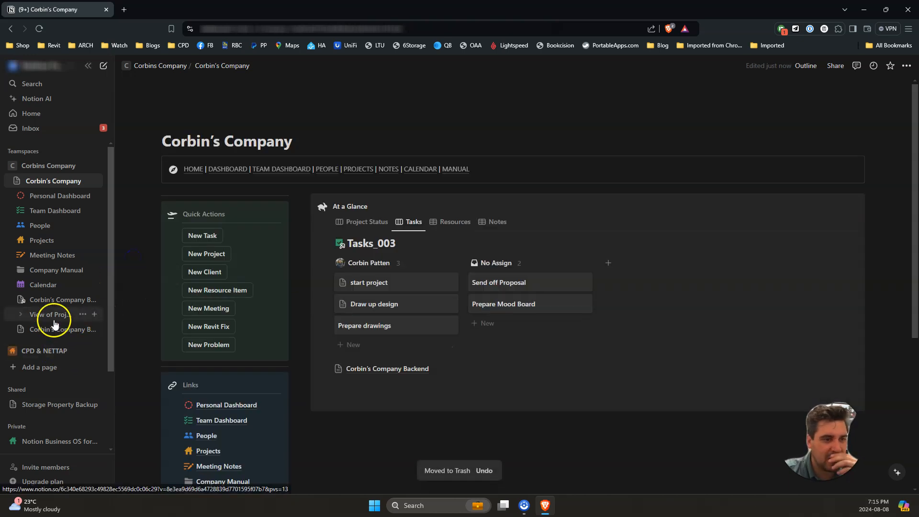
Step: Create an open teamspace named "Company Backend" and skip inviting people
click(94, 151)
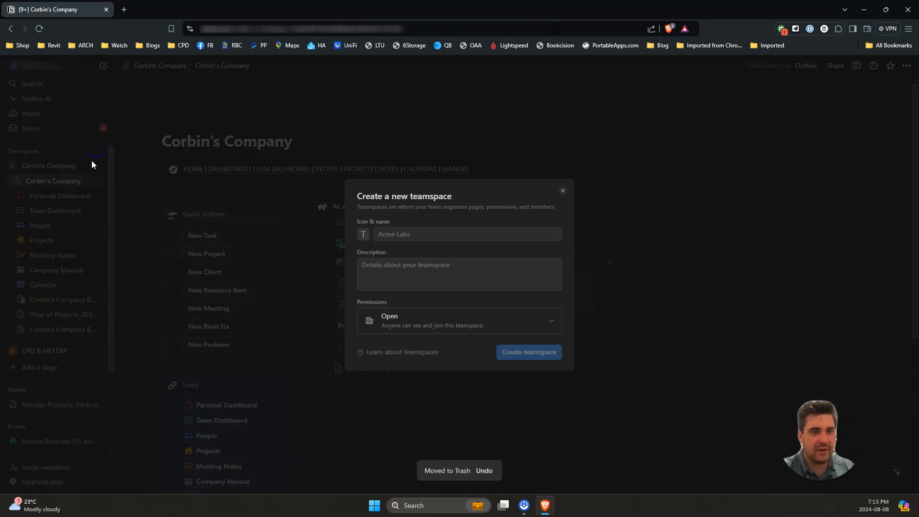
click(398, 233)
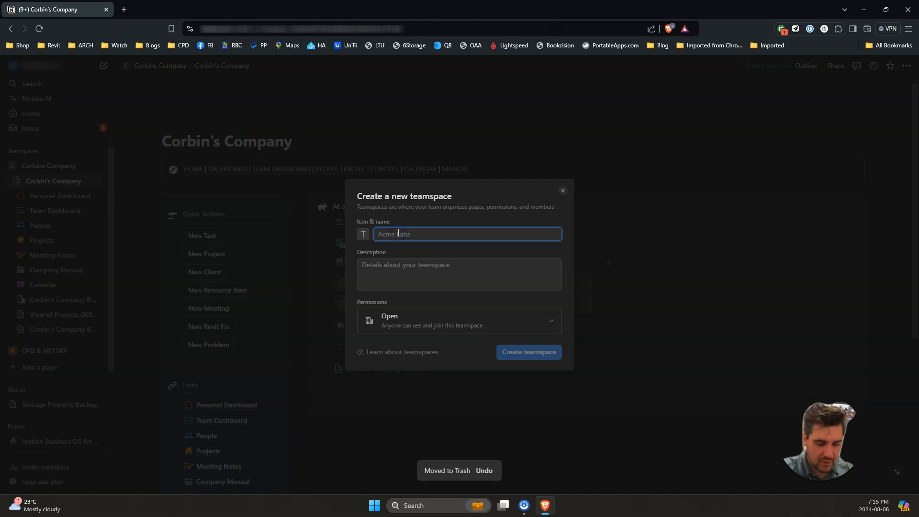
text(Company Backend)
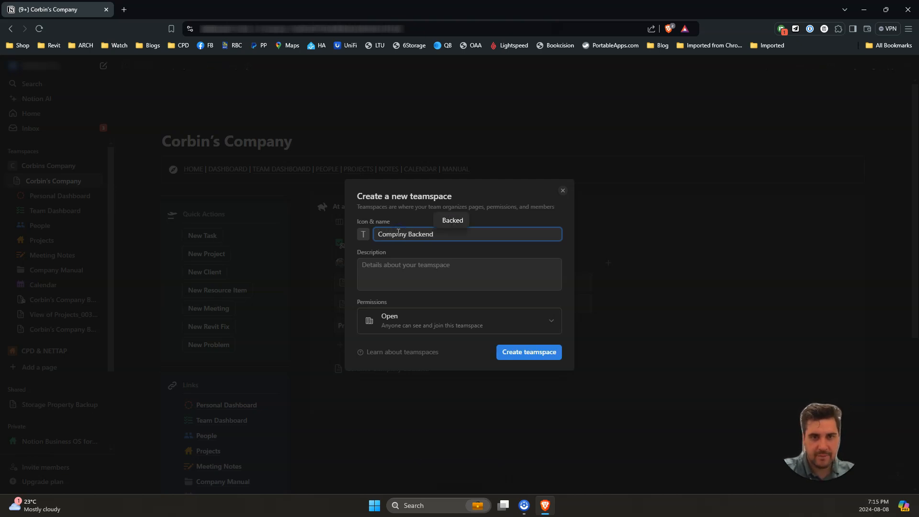
click(549, 353)
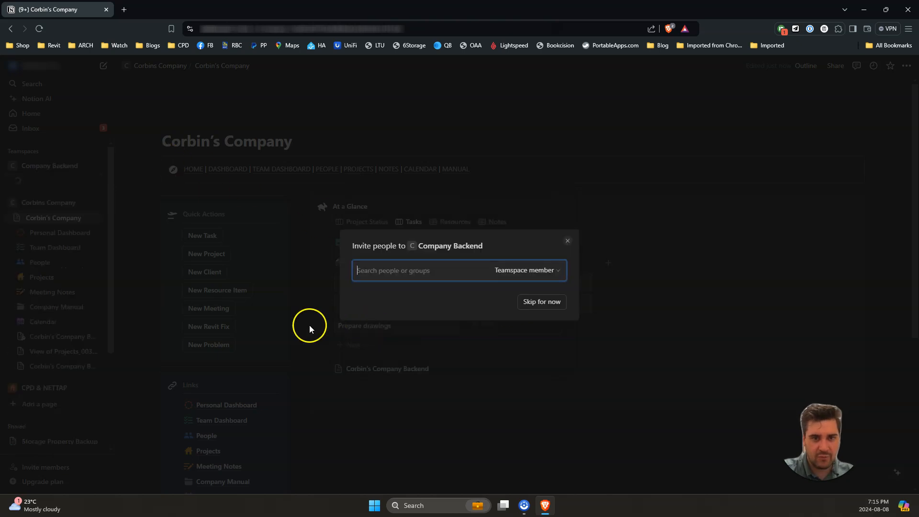
click(538, 305)
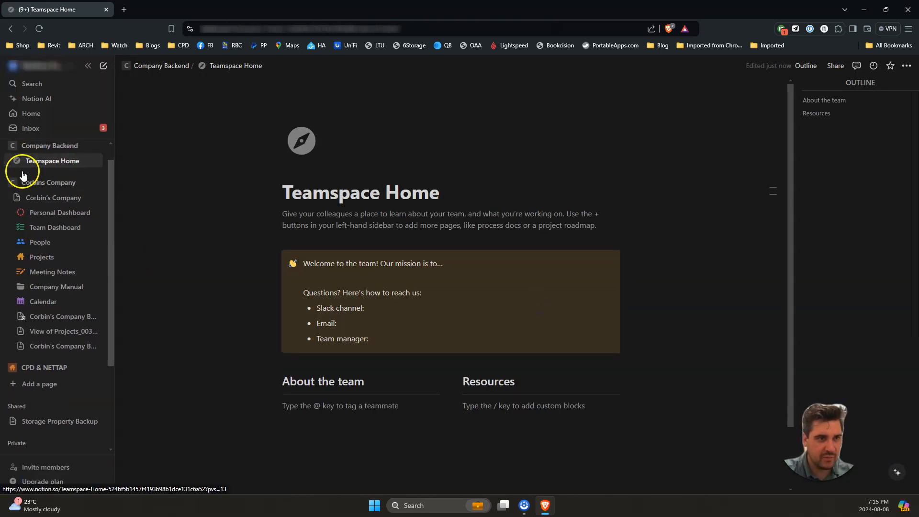
Step: Trash the Company Backend teamspace's Teamspace Home page and move the Corbin's Company Backend page into that teamspace
right_click(83, 158)
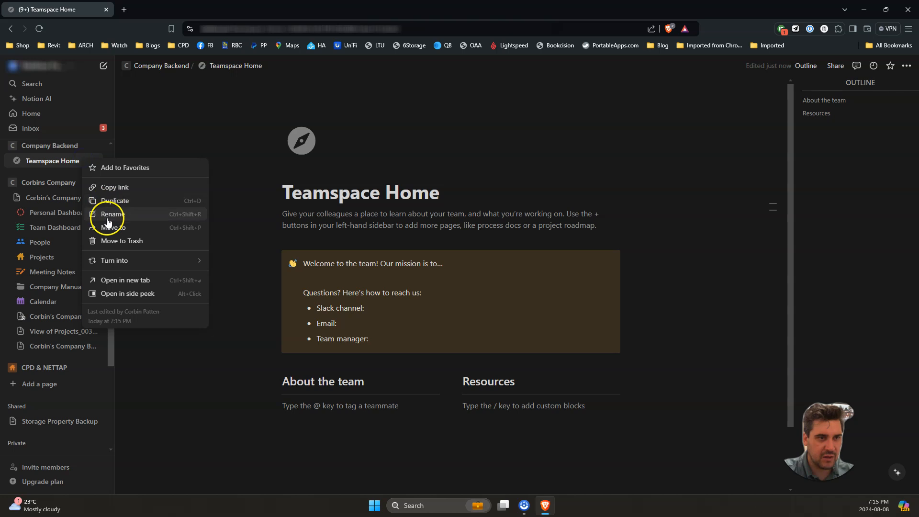
click(134, 240)
drag(43, 349, 49, 173)
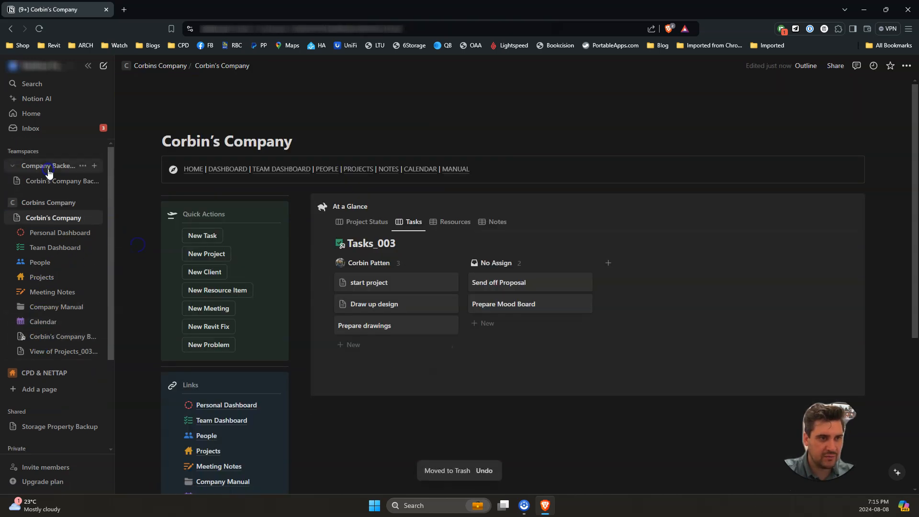
Step: Examine the moved Corbin's Company Backend page and its databases, also checking the Corbin's Company page and its link to the backend
click(53, 180)
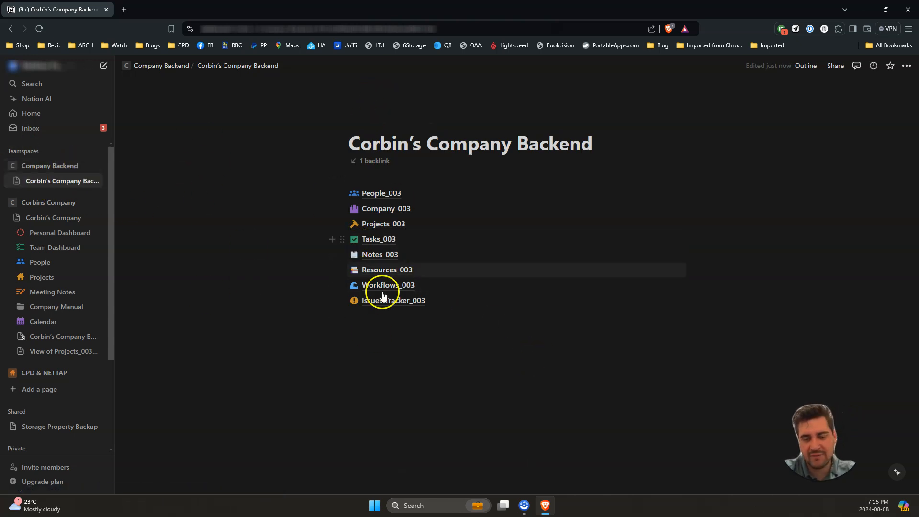
mouse_move(358, 306)
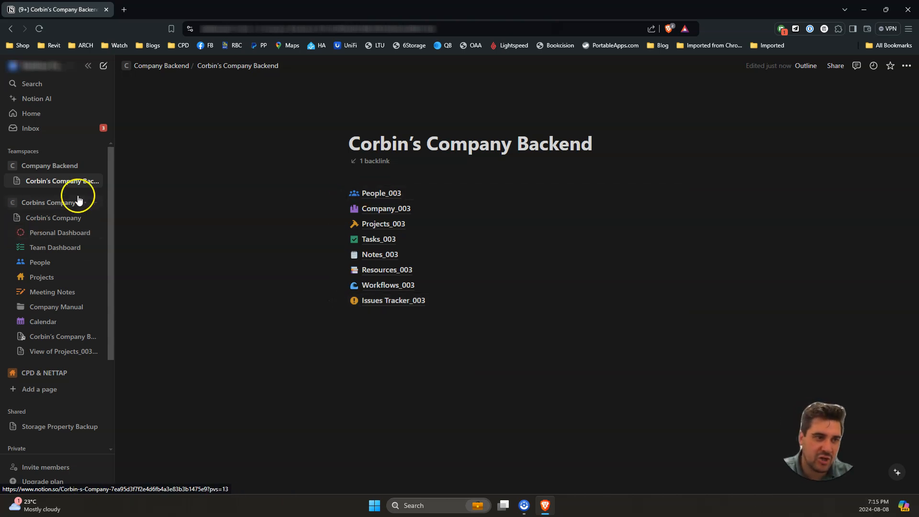
click(29, 217)
click(30, 218)
click(42, 217)
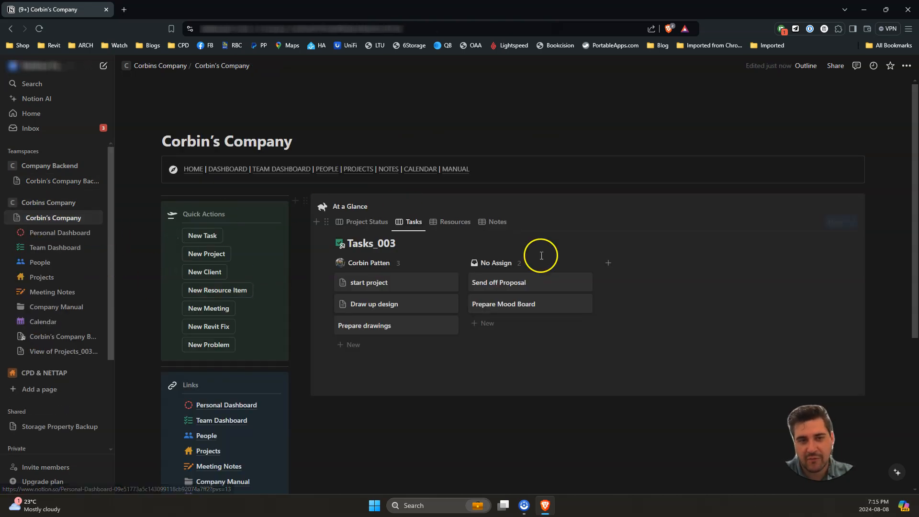
scroll(372, 215, down, 3)
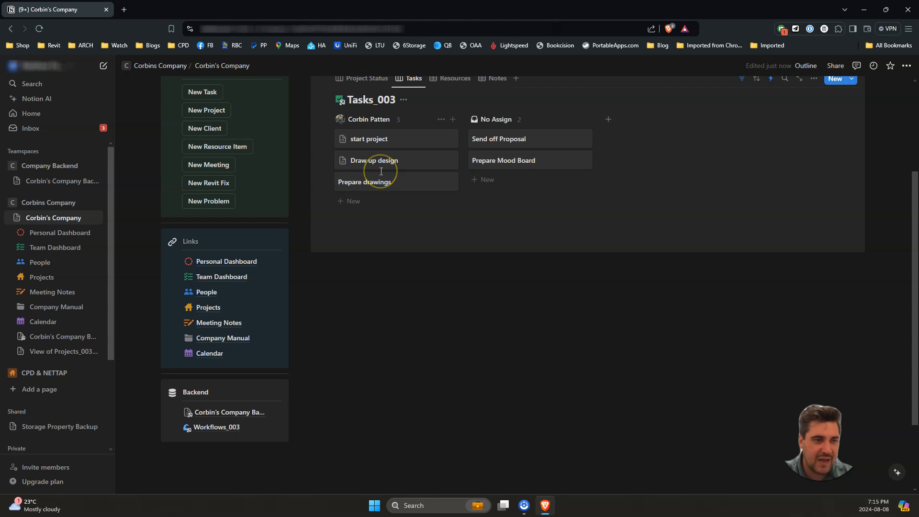
click(54, 337)
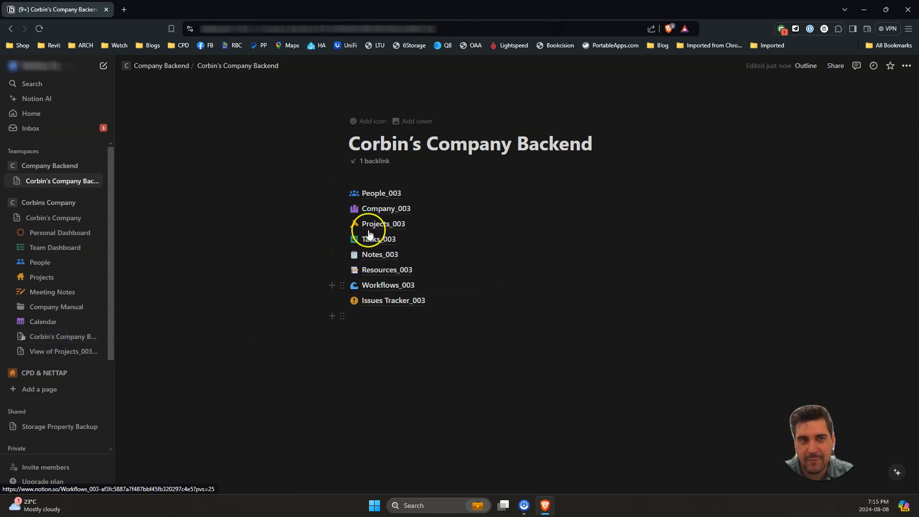
mouse_move(389, 299)
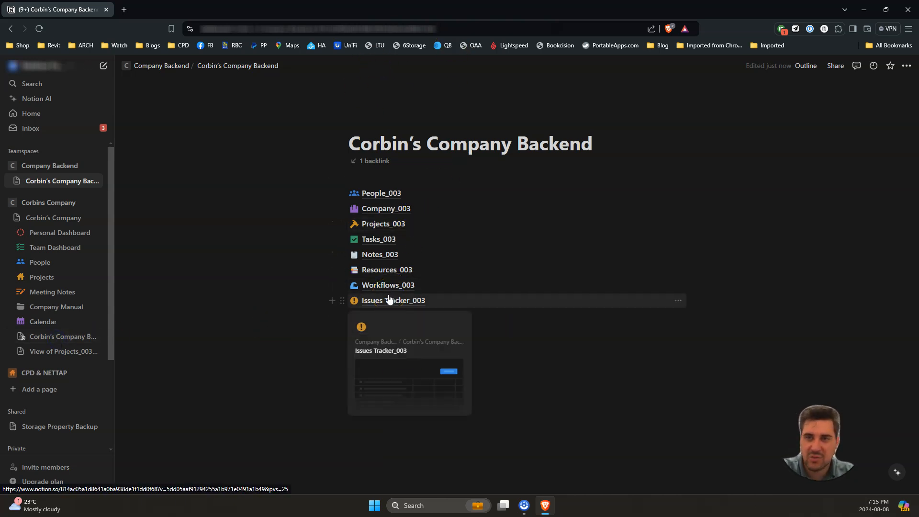